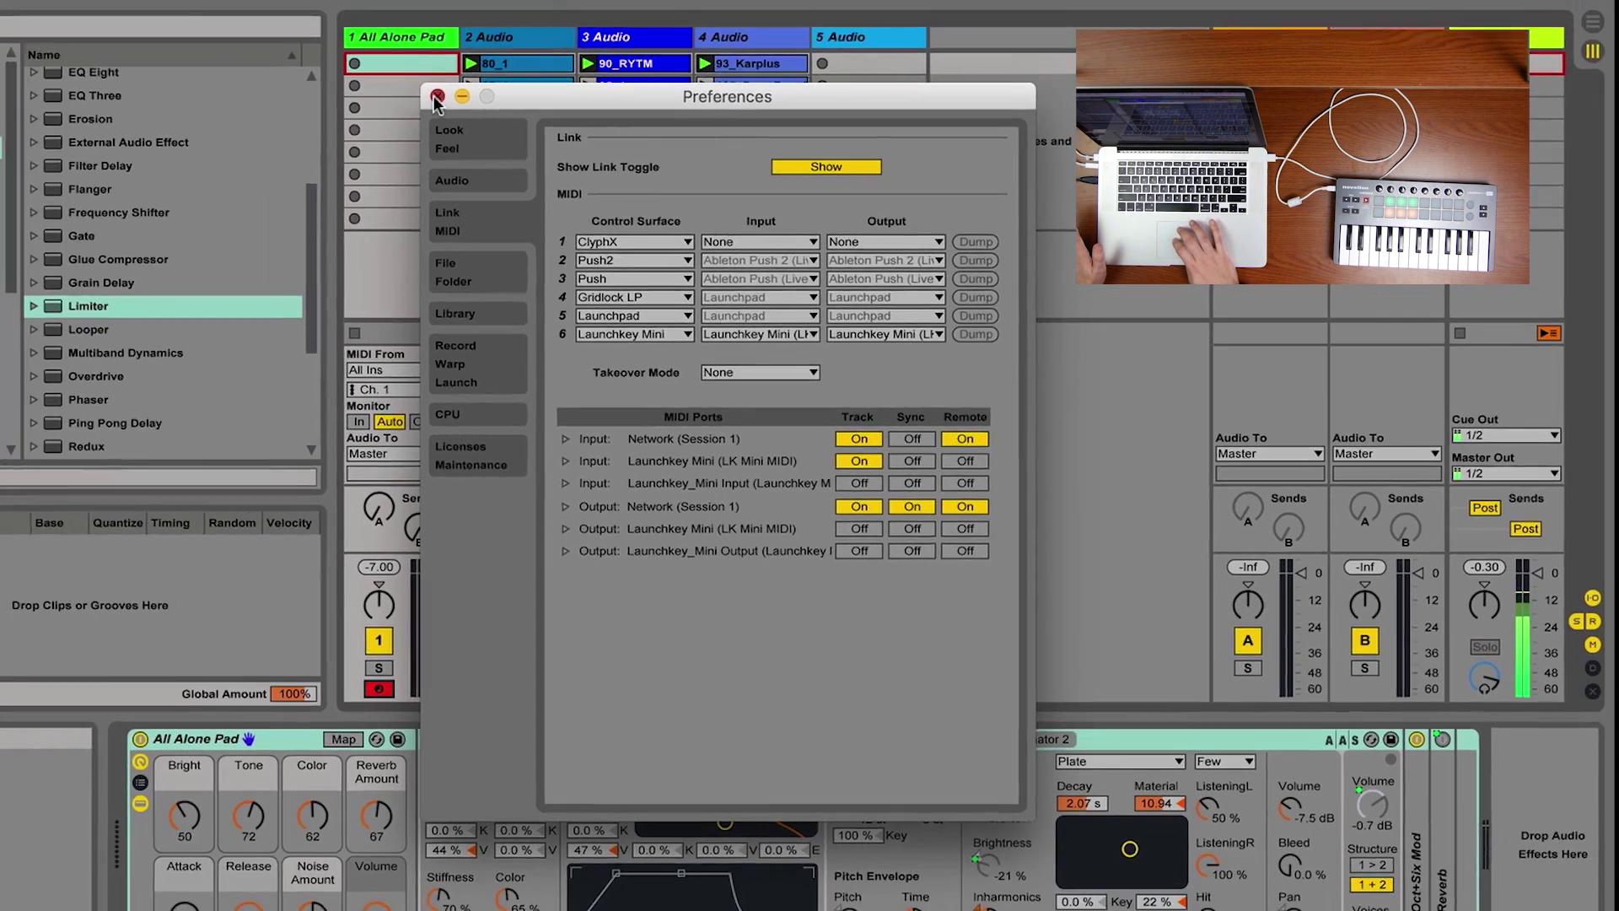
Step: Close the preferences and select the All Alone Pad track
left_click(437, 100)
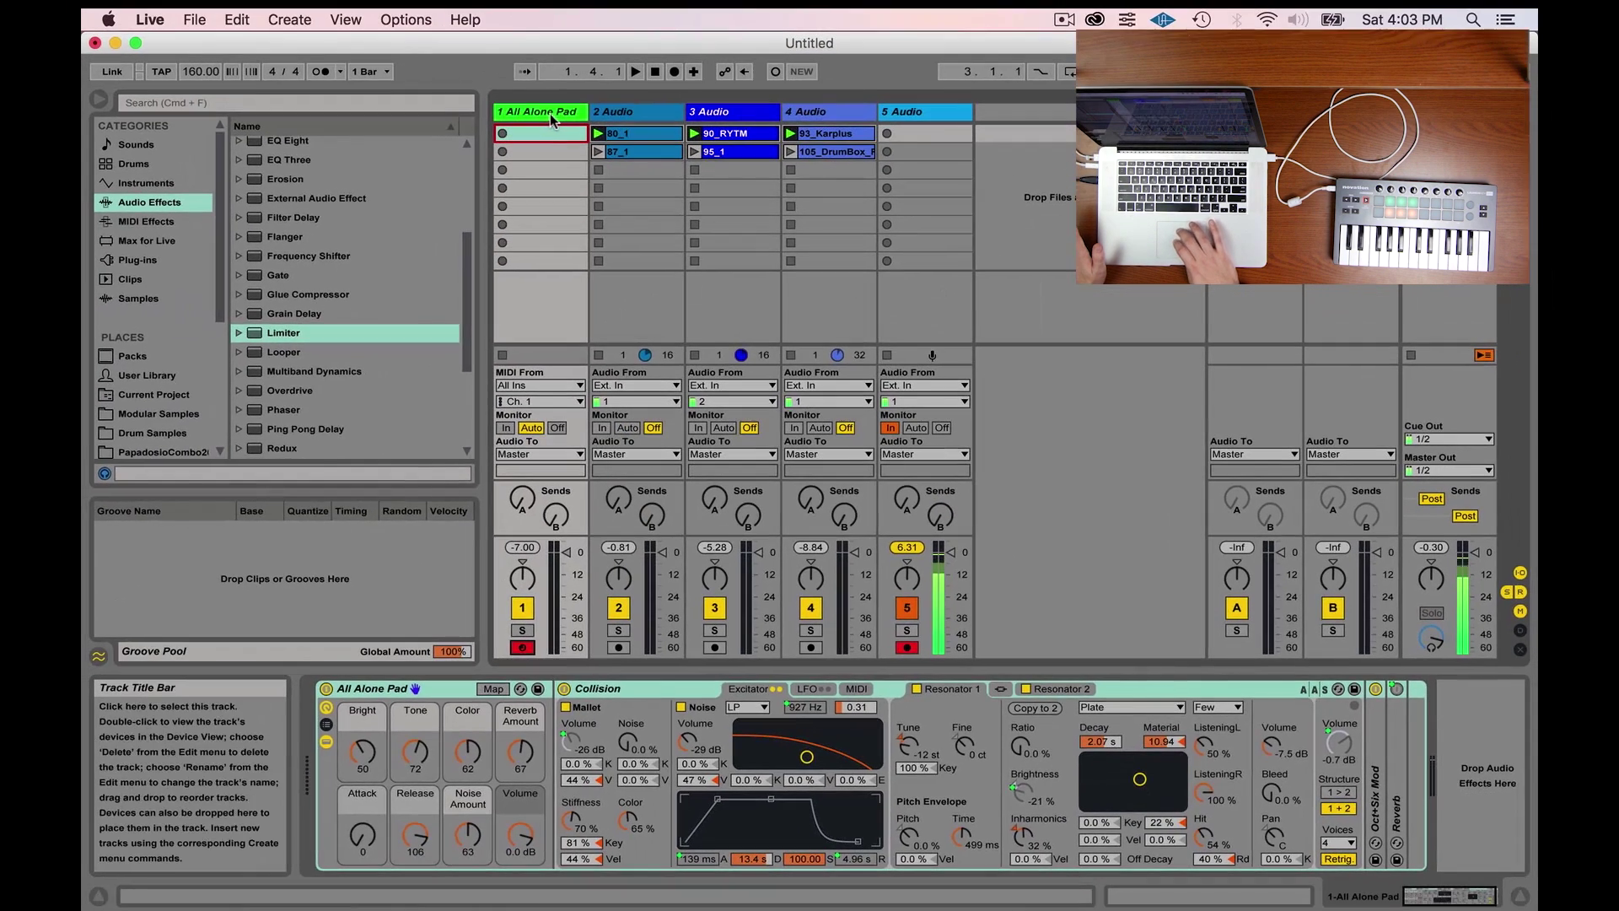
key("Right")
key("Right")
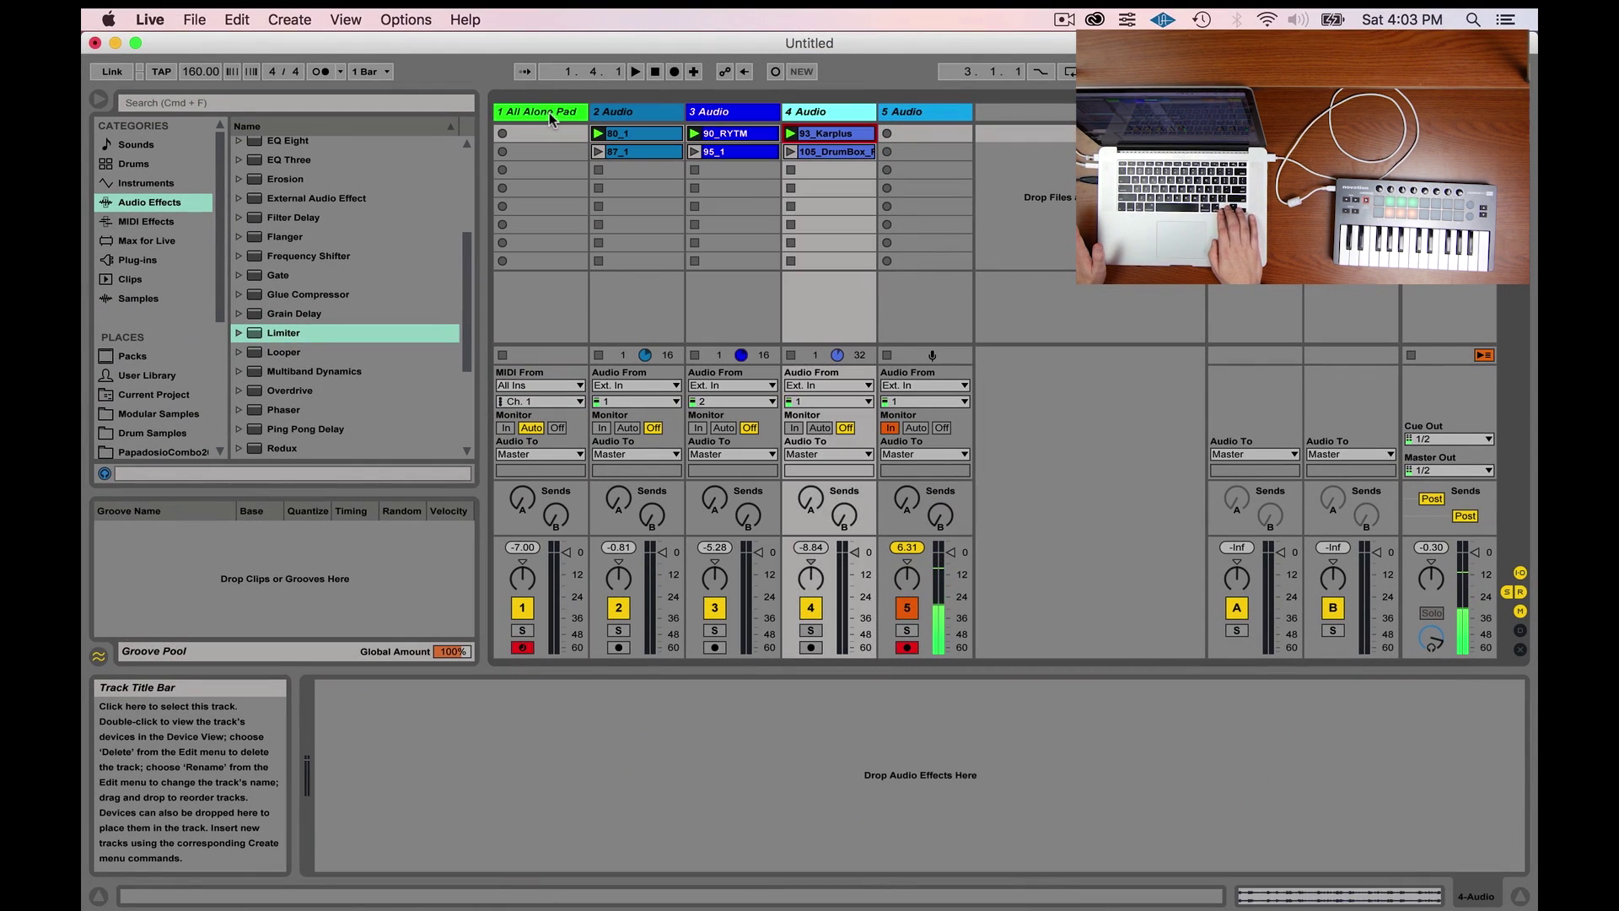
left_click(549, 113)
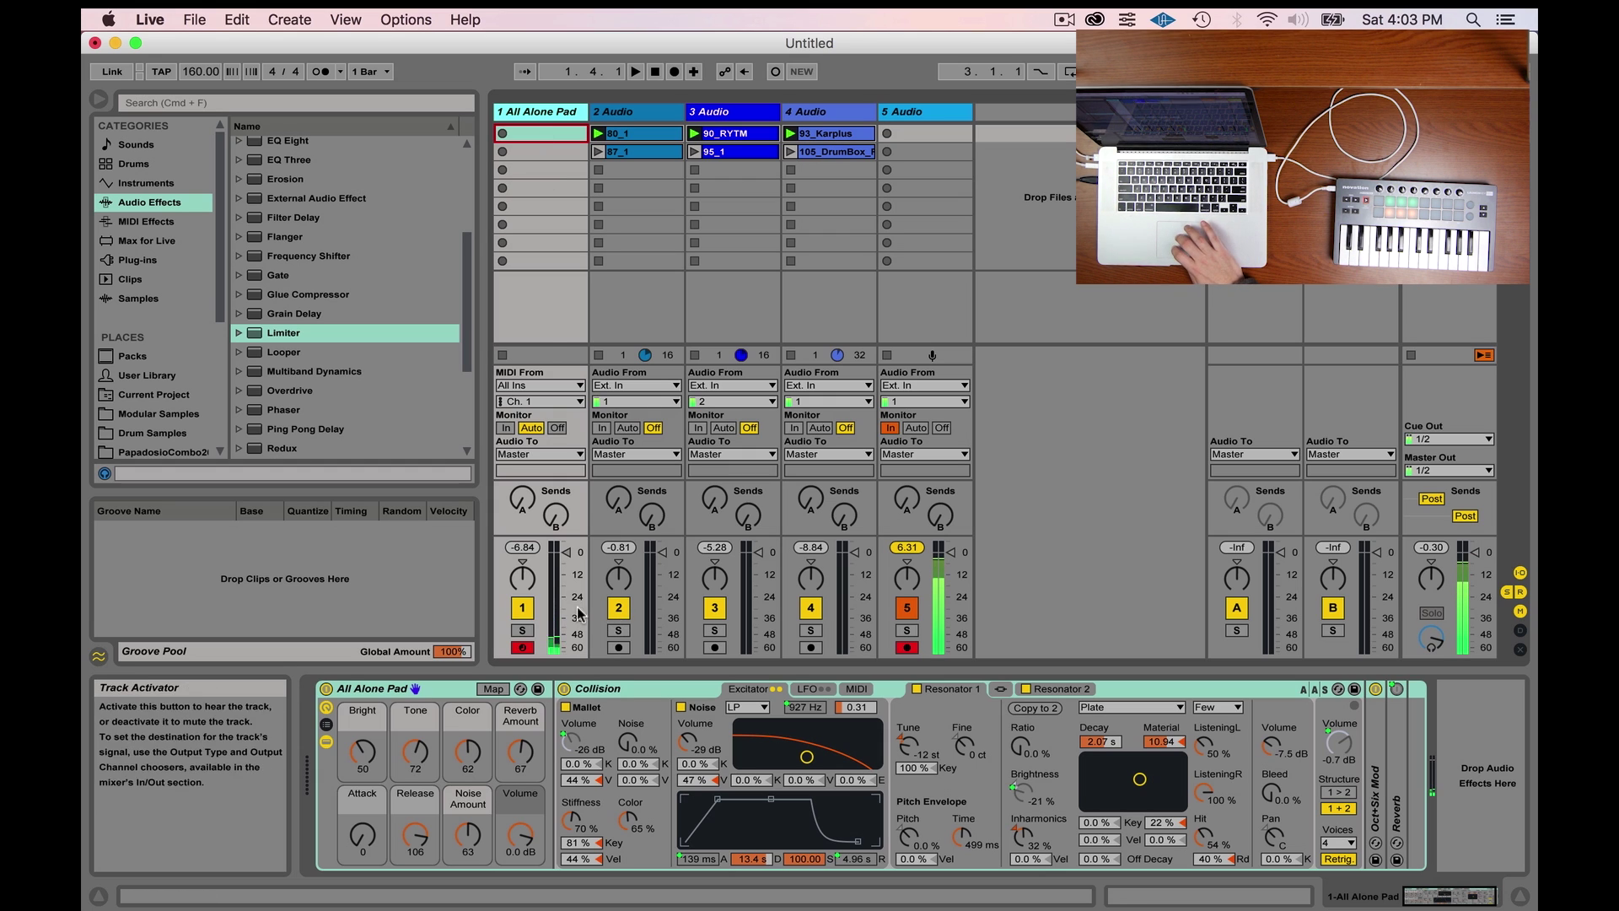
Step: Toggle record arm on the All Alone Pad track with monitoring on Auto, ending with the track disarmed
left_click(523, 647)
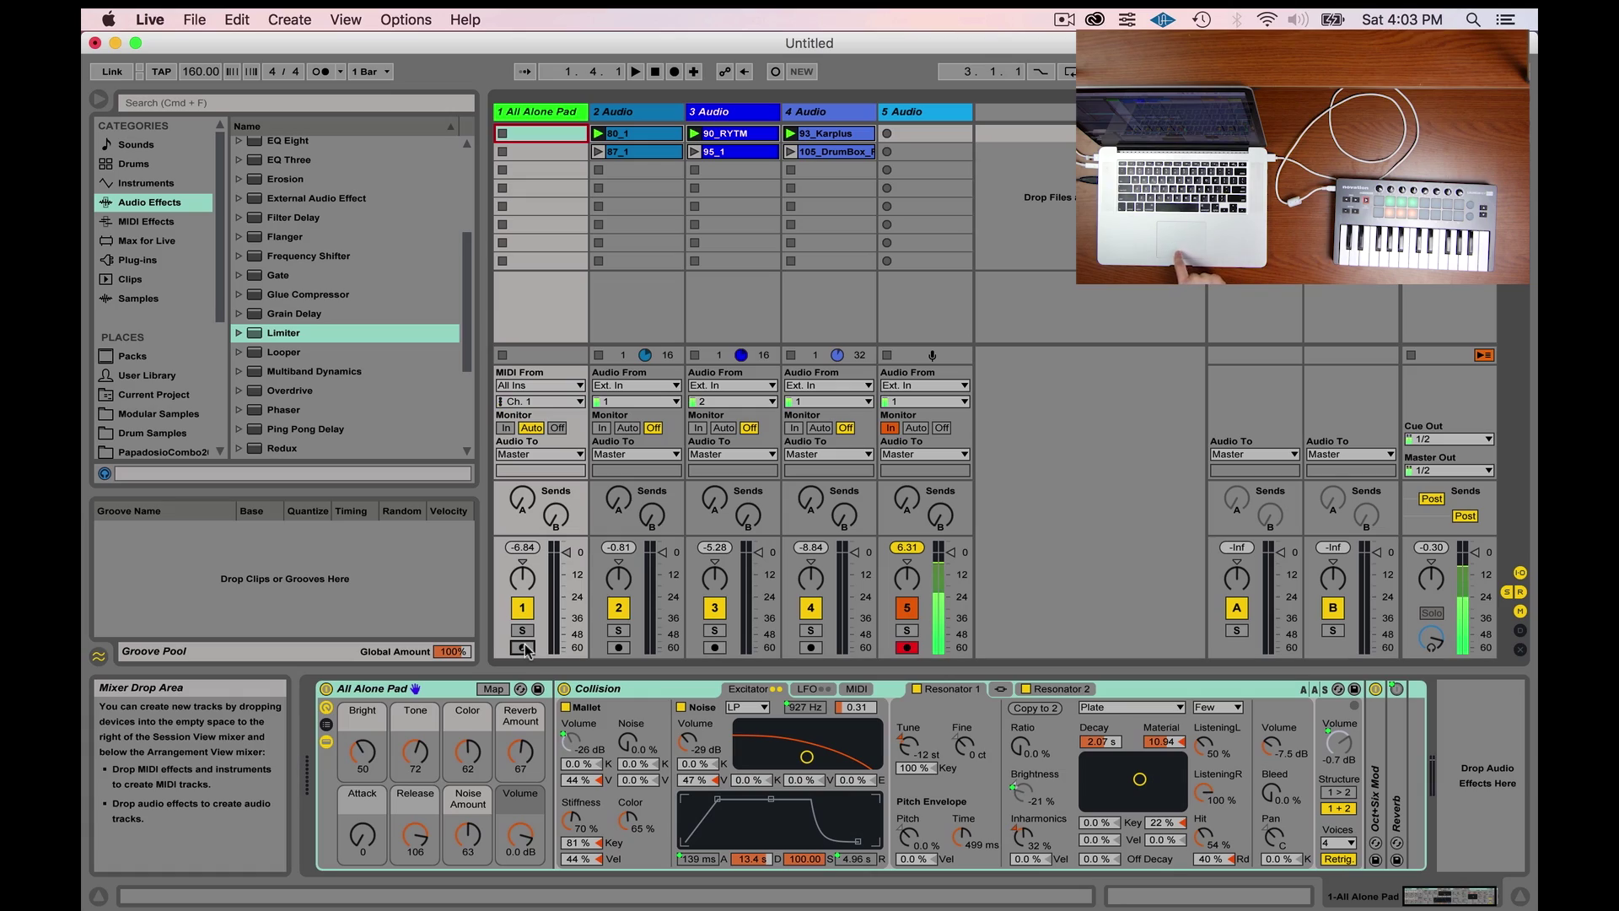
left_click(523, 648)
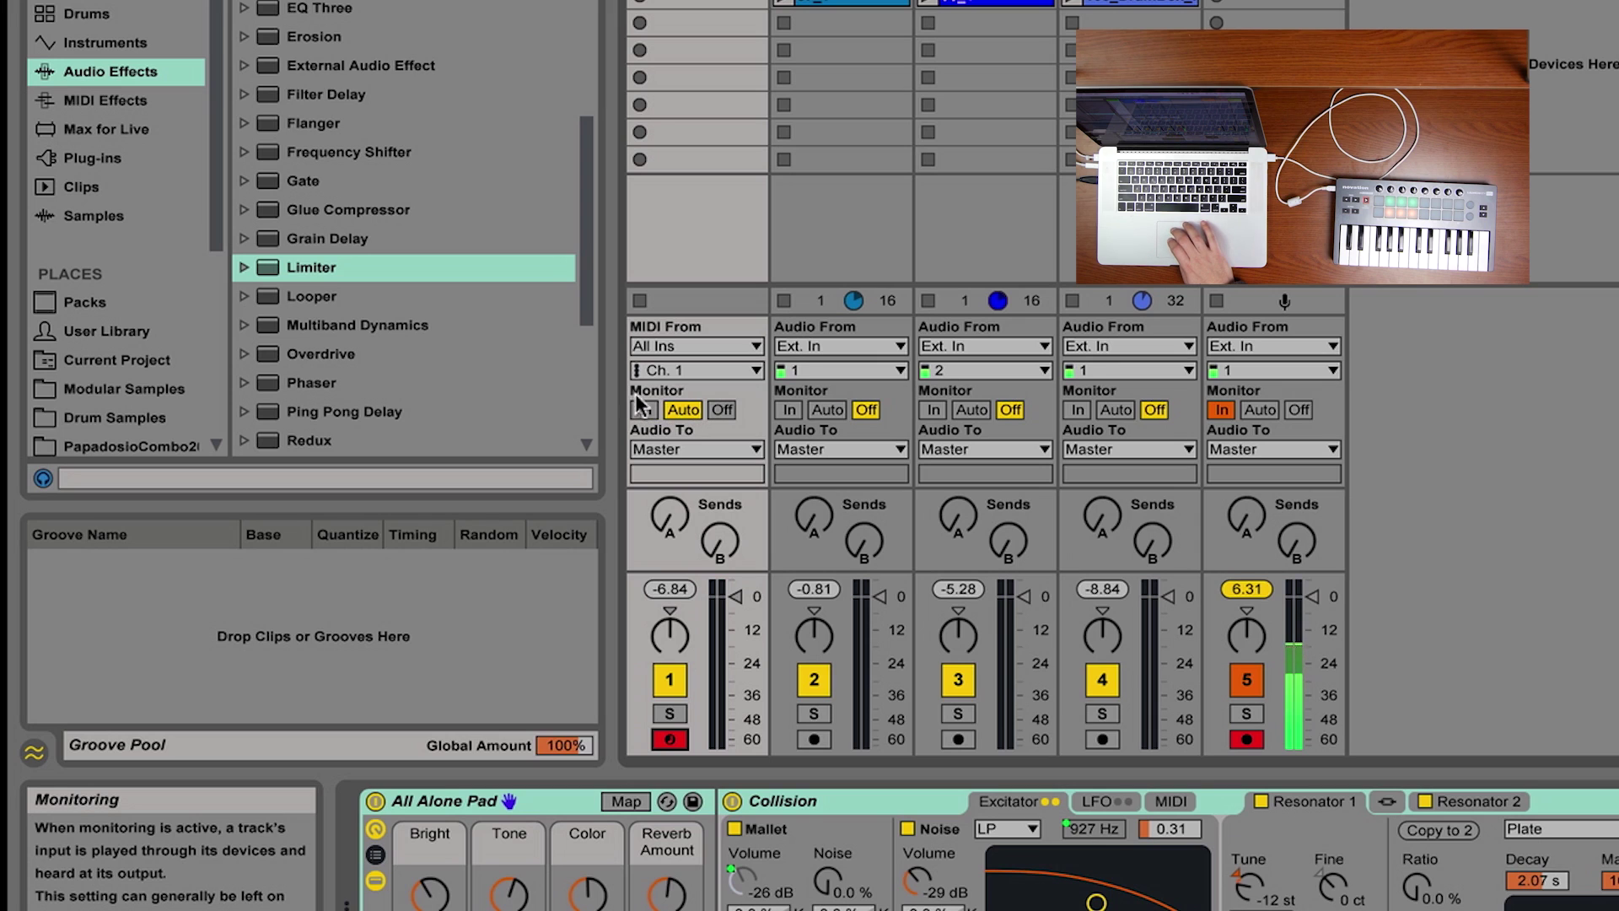
left_click(718, 409)
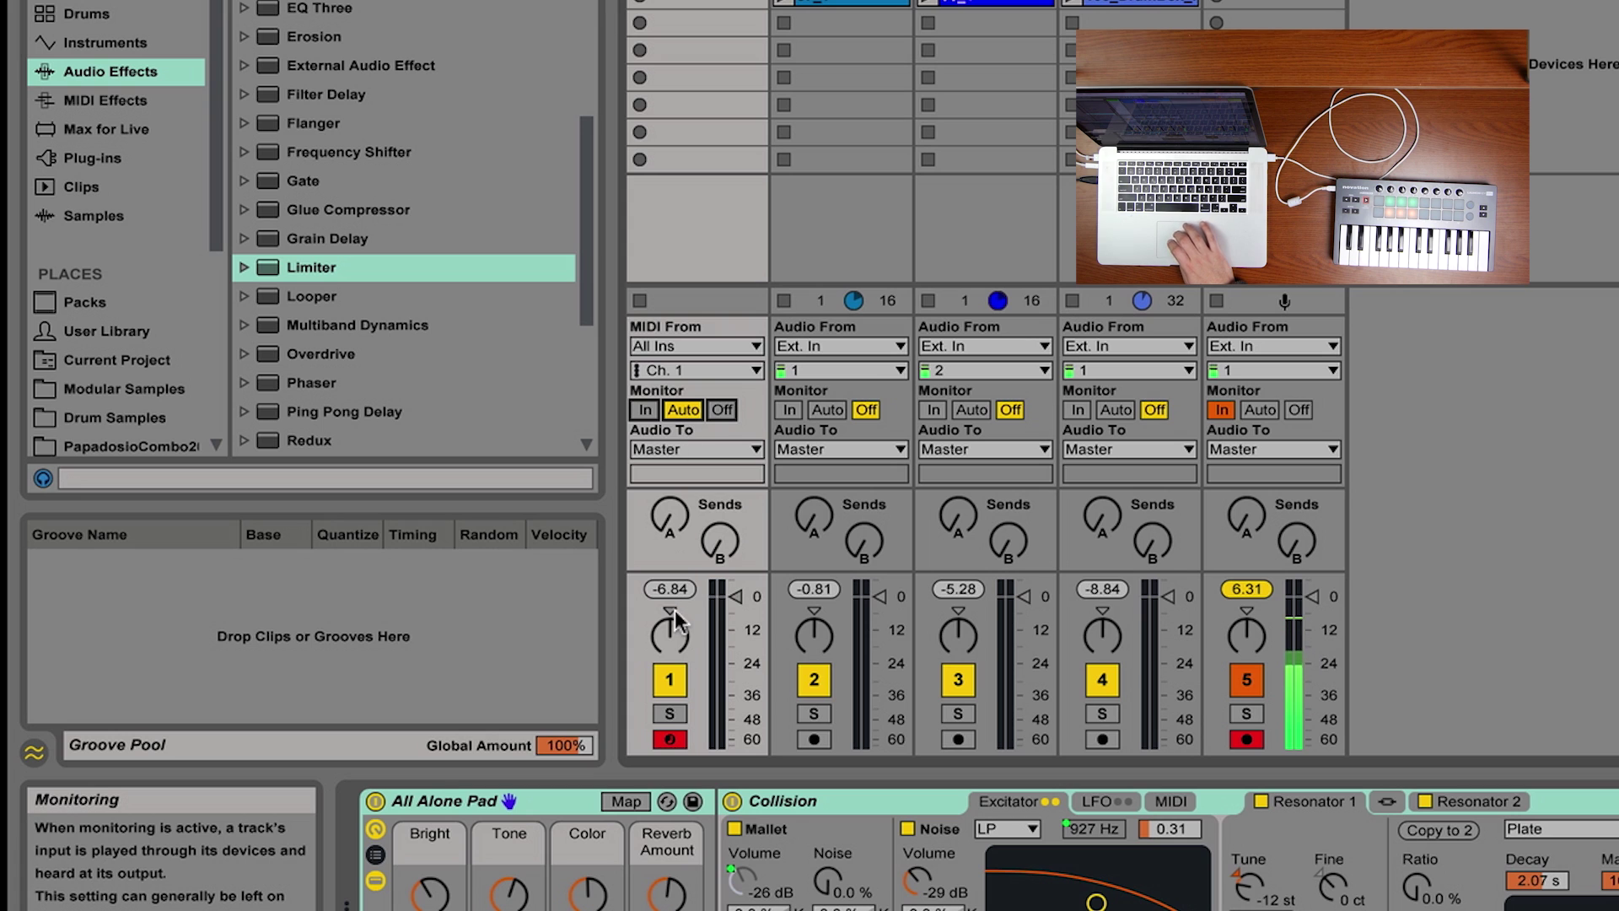
left_click(670, 739)
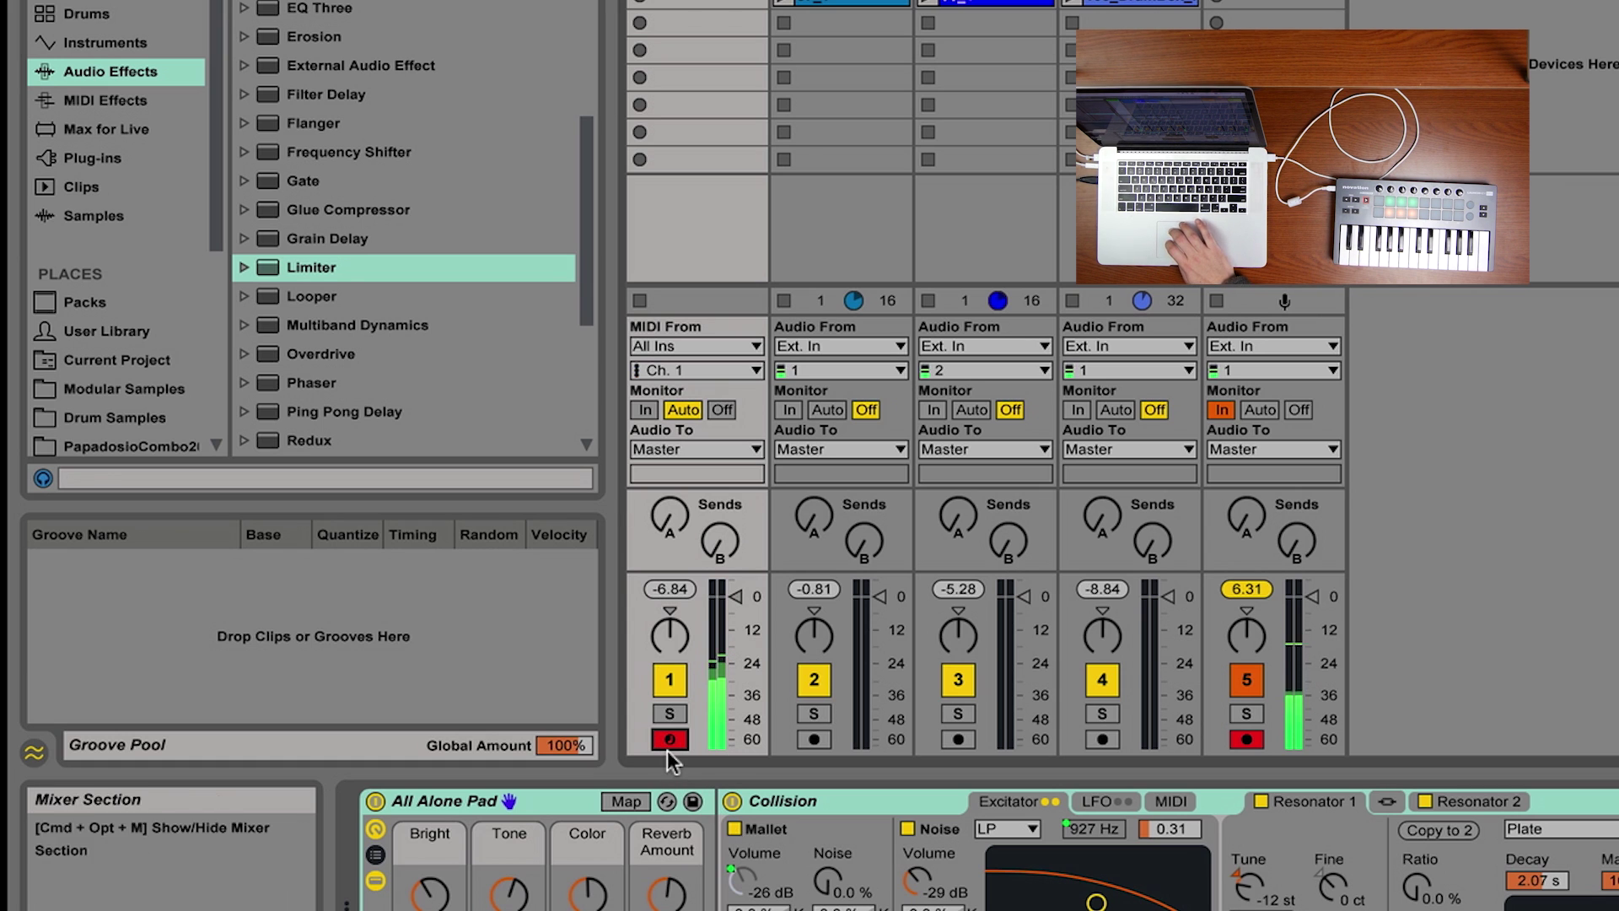
left_click(666, 741)
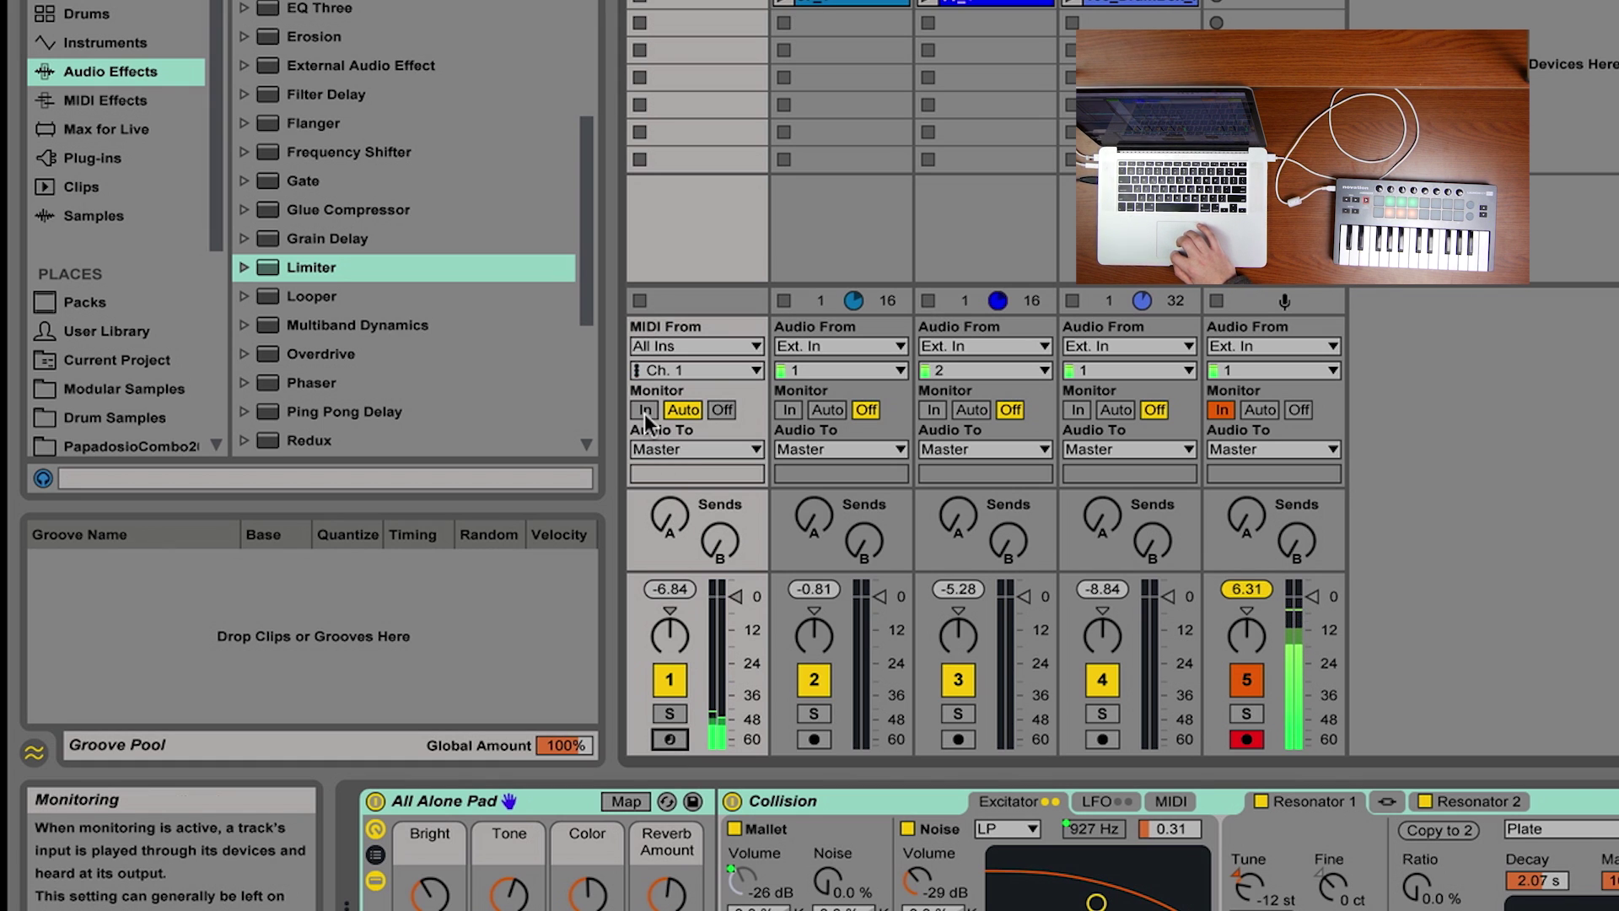
Step: Try In monitoring on the All Alone Pad track with record arm on and off, and restore Auto monitoring with the track disarmed
left_click(645, 410)
left_click(666, 742)
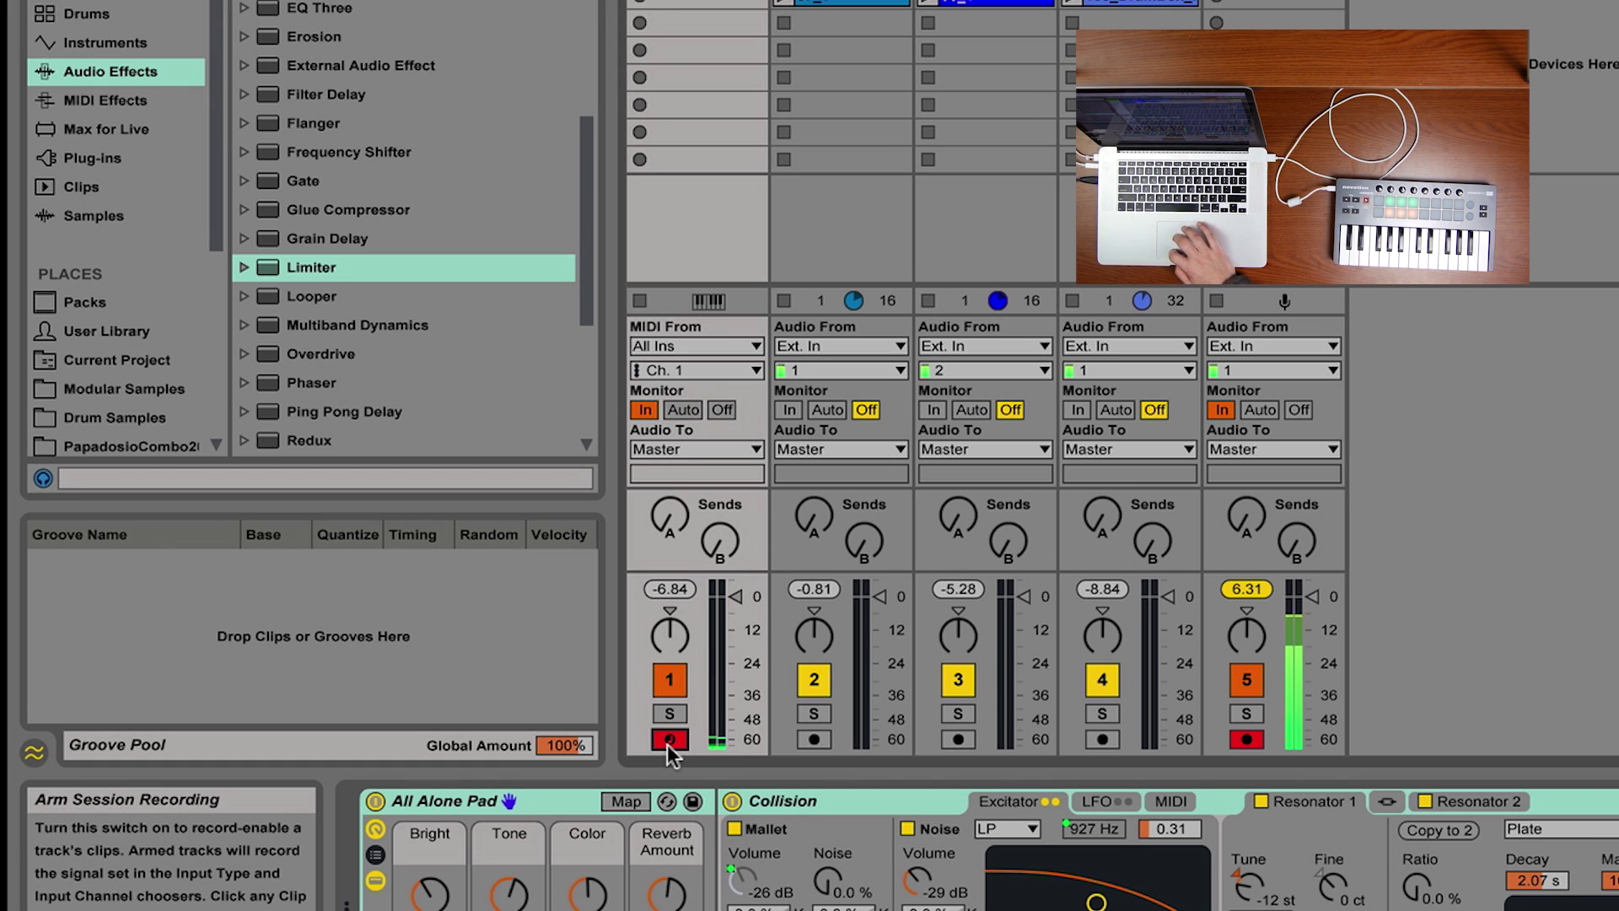
left_click(666, 740)
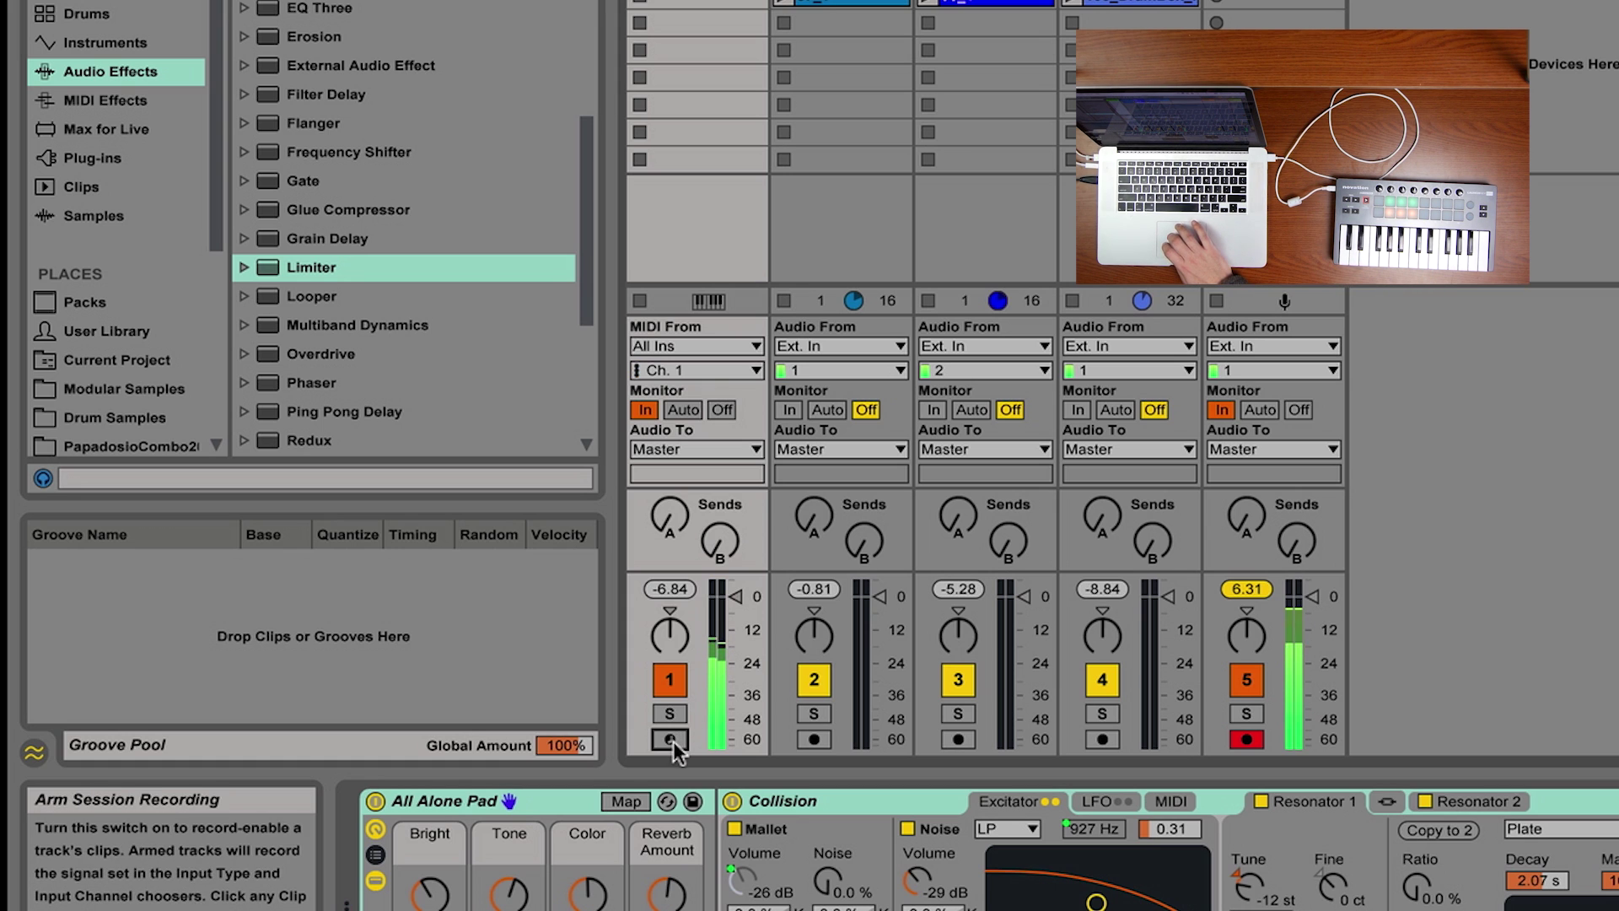
left_click(676, 410)
left_click(645, 410)
left_click(721, 409)
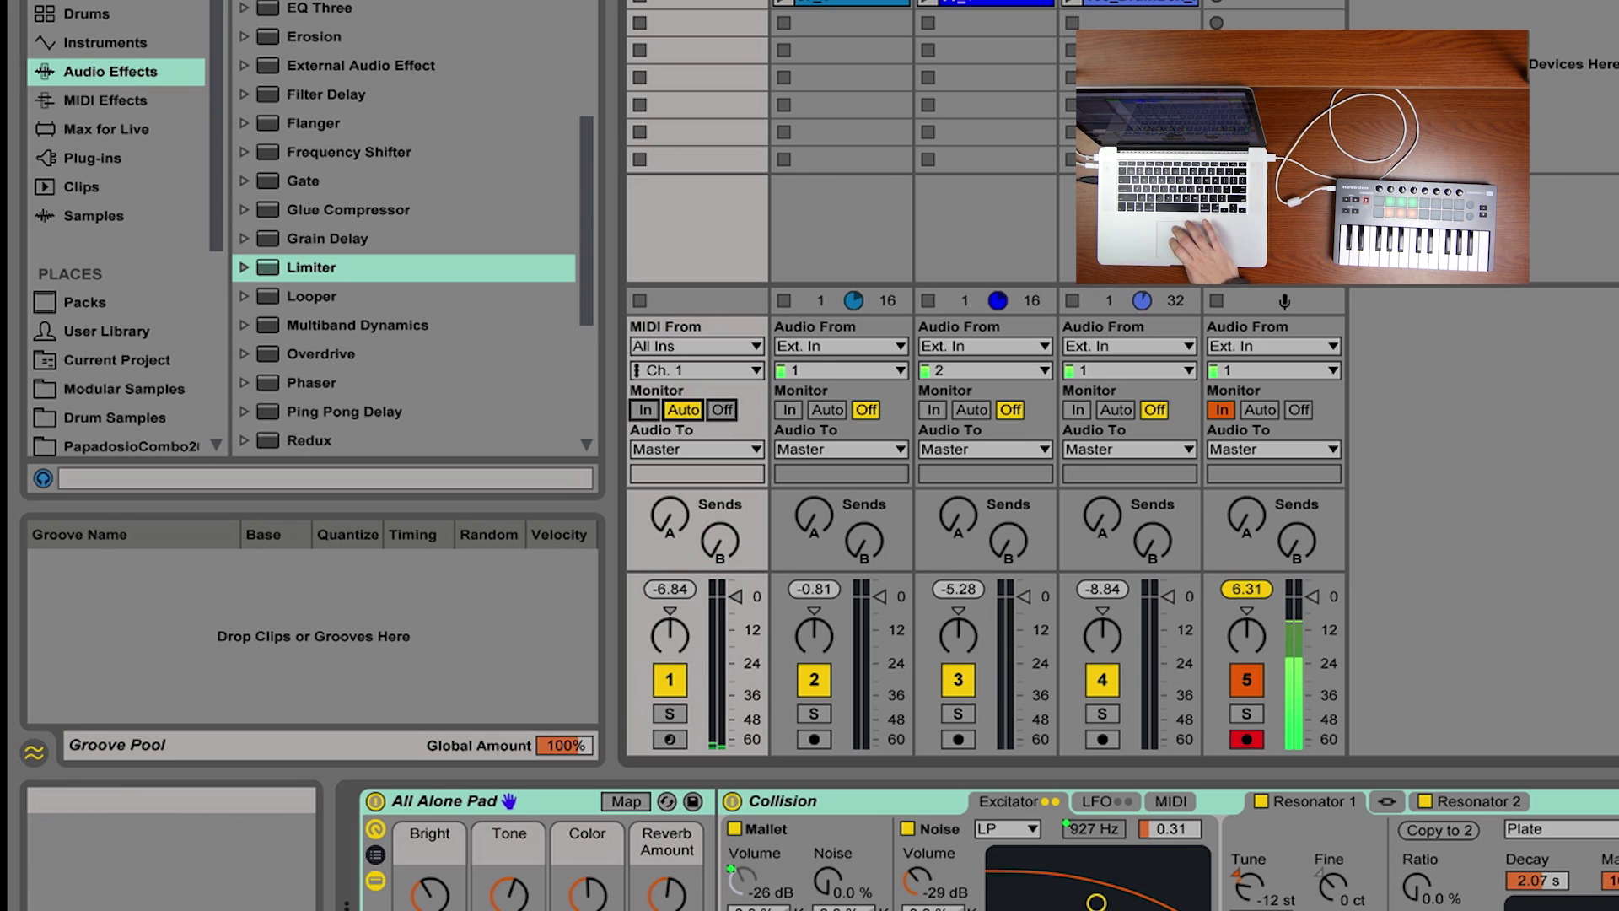
Step: Enable Remote for the Launchkey Mini (LK Mini MIDI) input in the MIDI preferences and close them
left_click(101, 0)
key("super+comma")
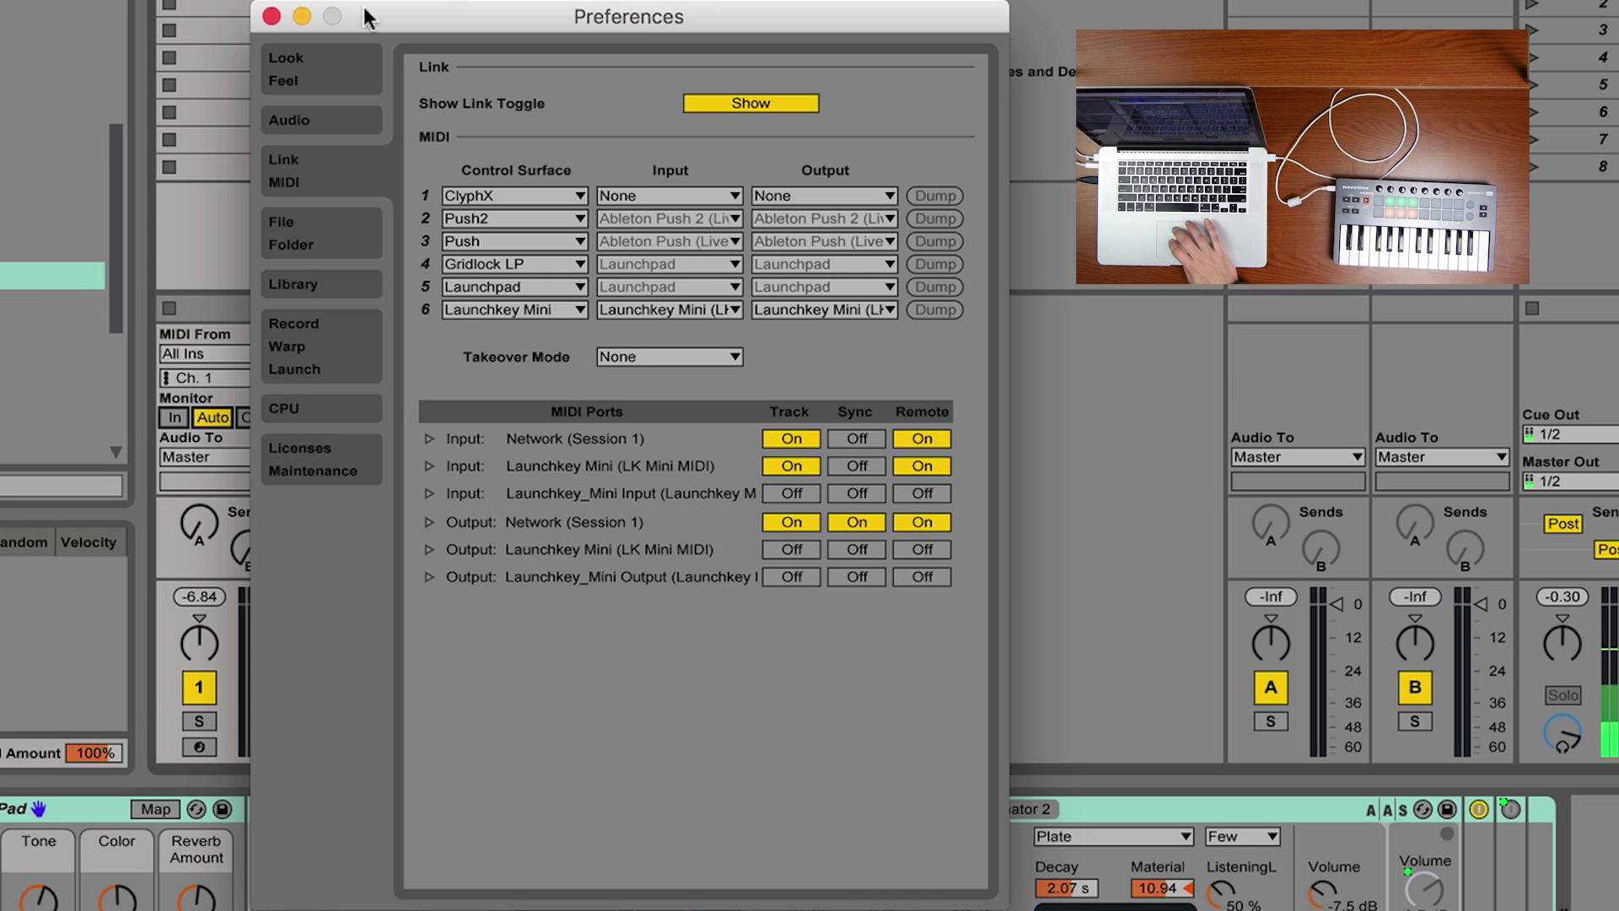
left_click(272, 16)
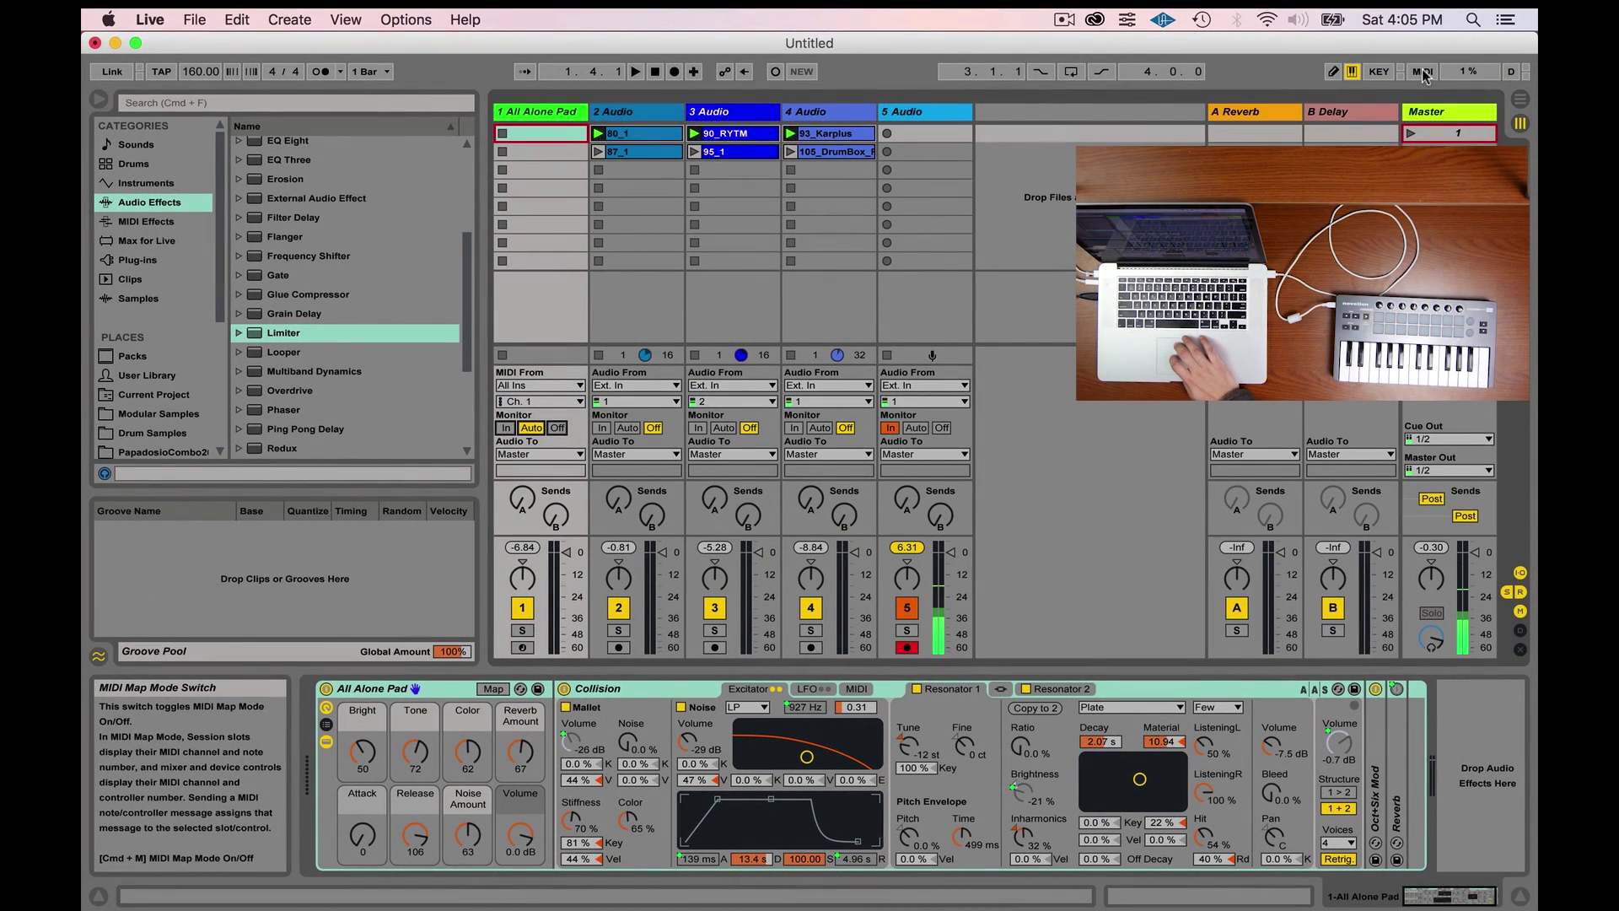
Step: MIDI-map the transport's Start to note E1 and Stop to note F1 on channel 10, and leave mapping mode
left_click(1423, 72)
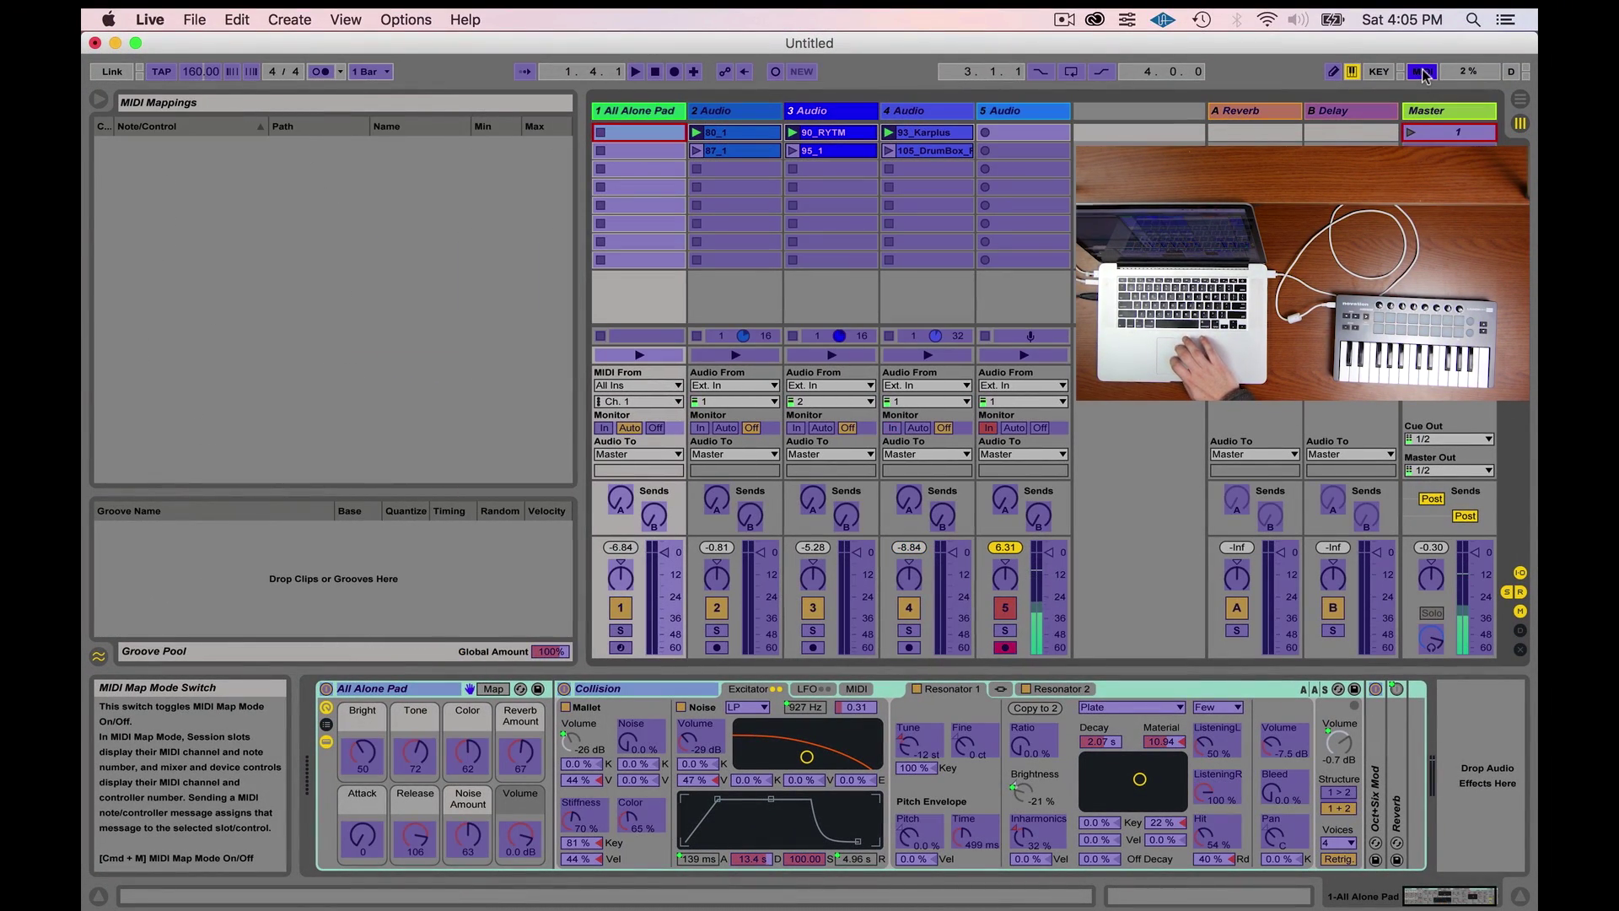
left_click(636, 72)
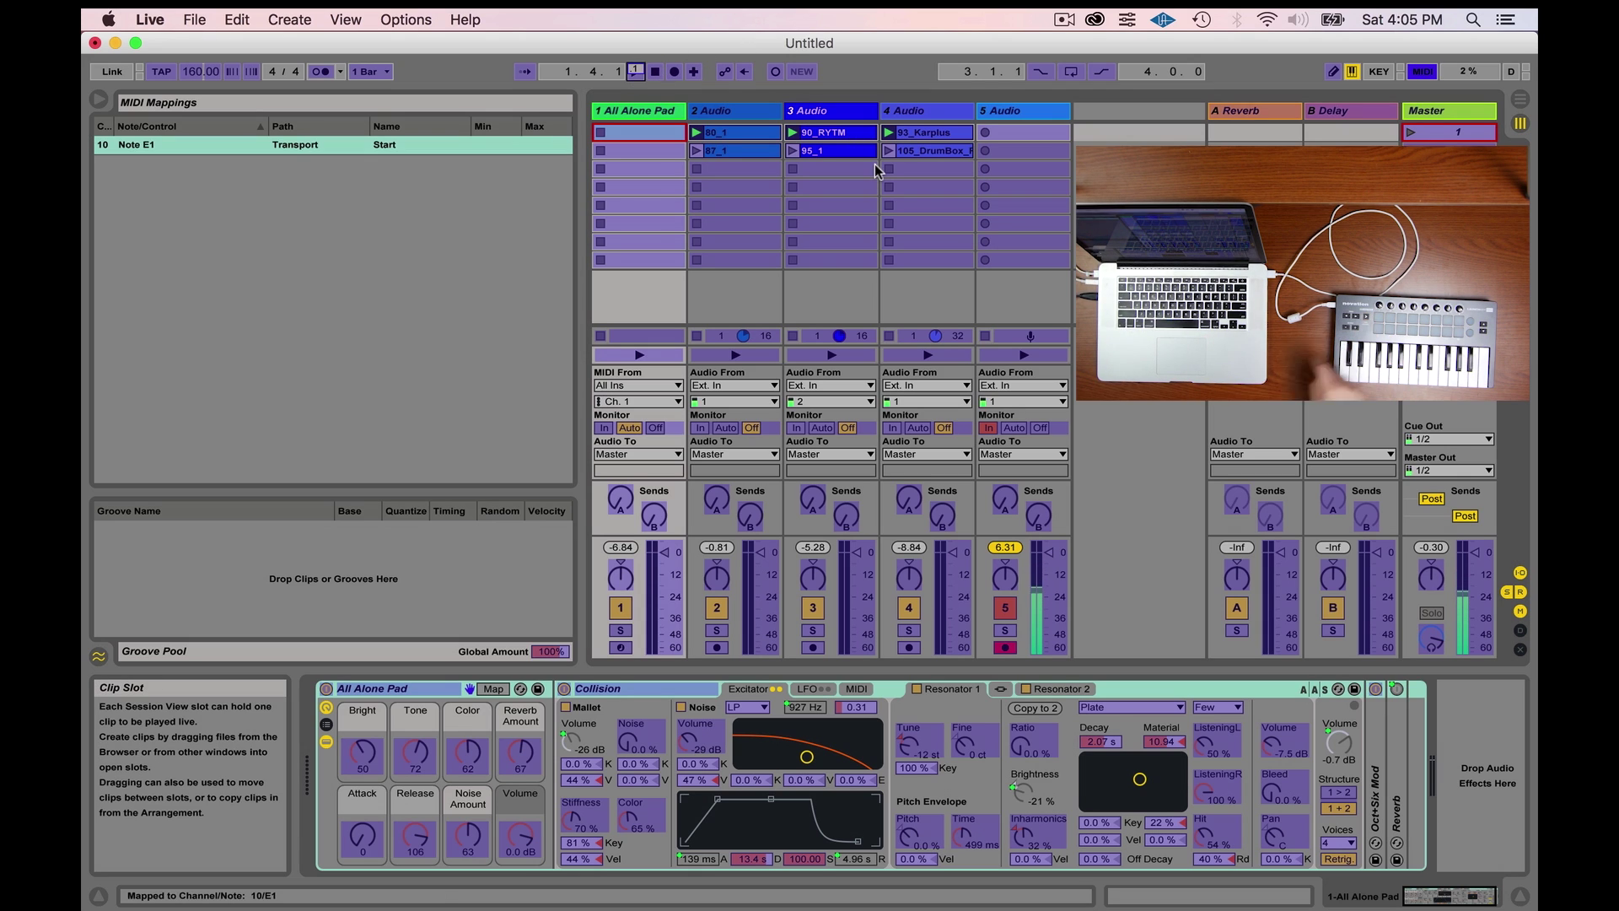
left_click(654, 72)
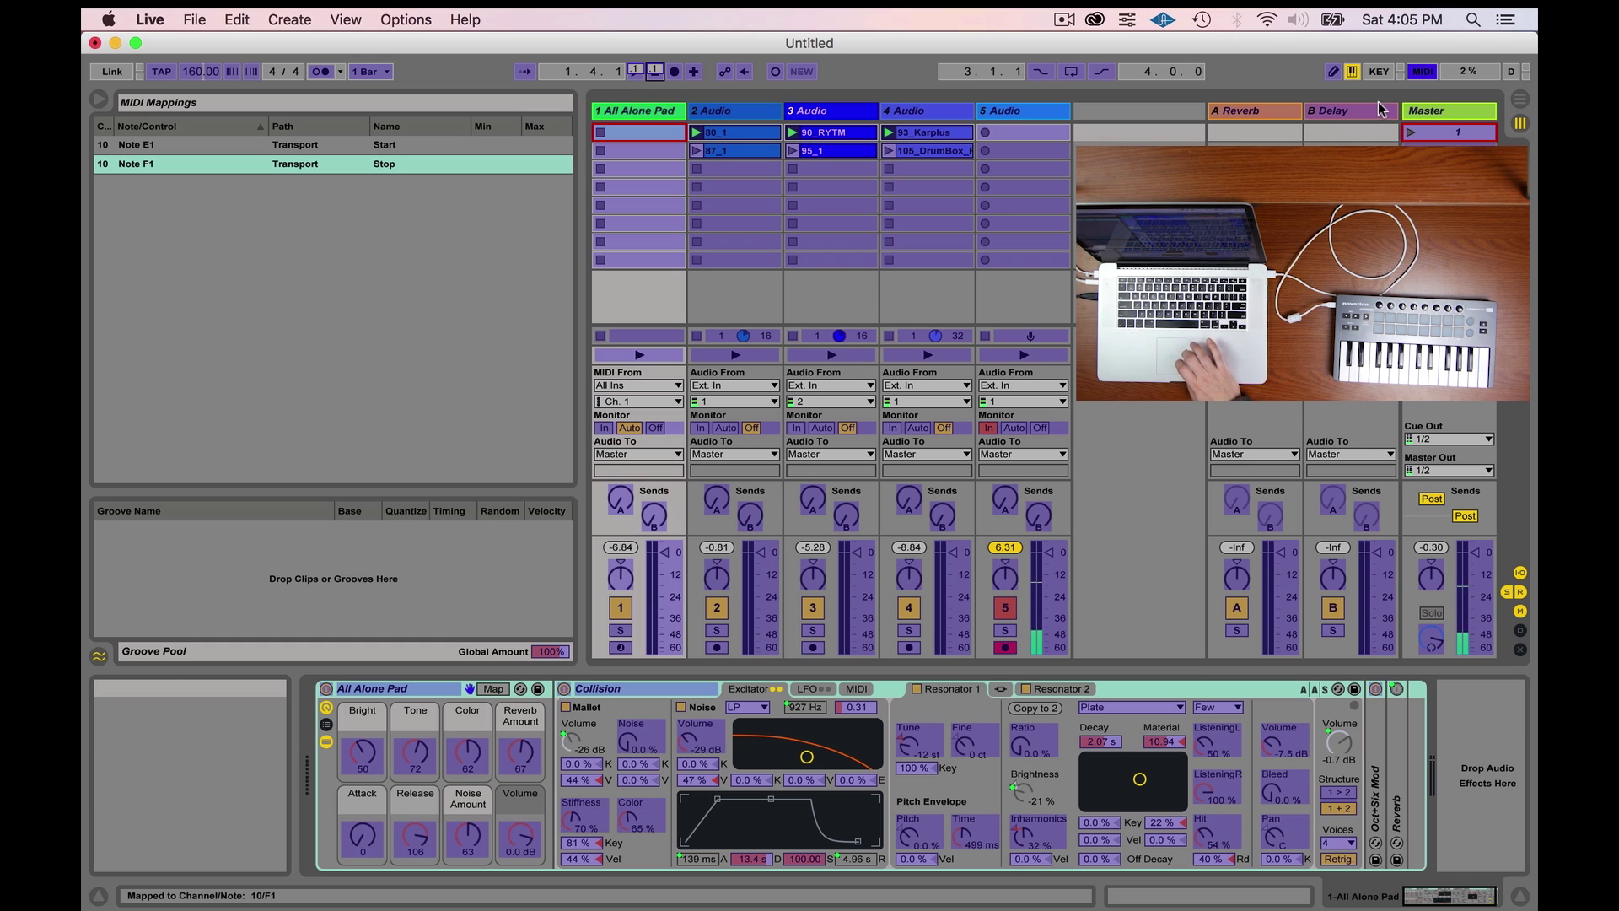
left_click(1423, 71)
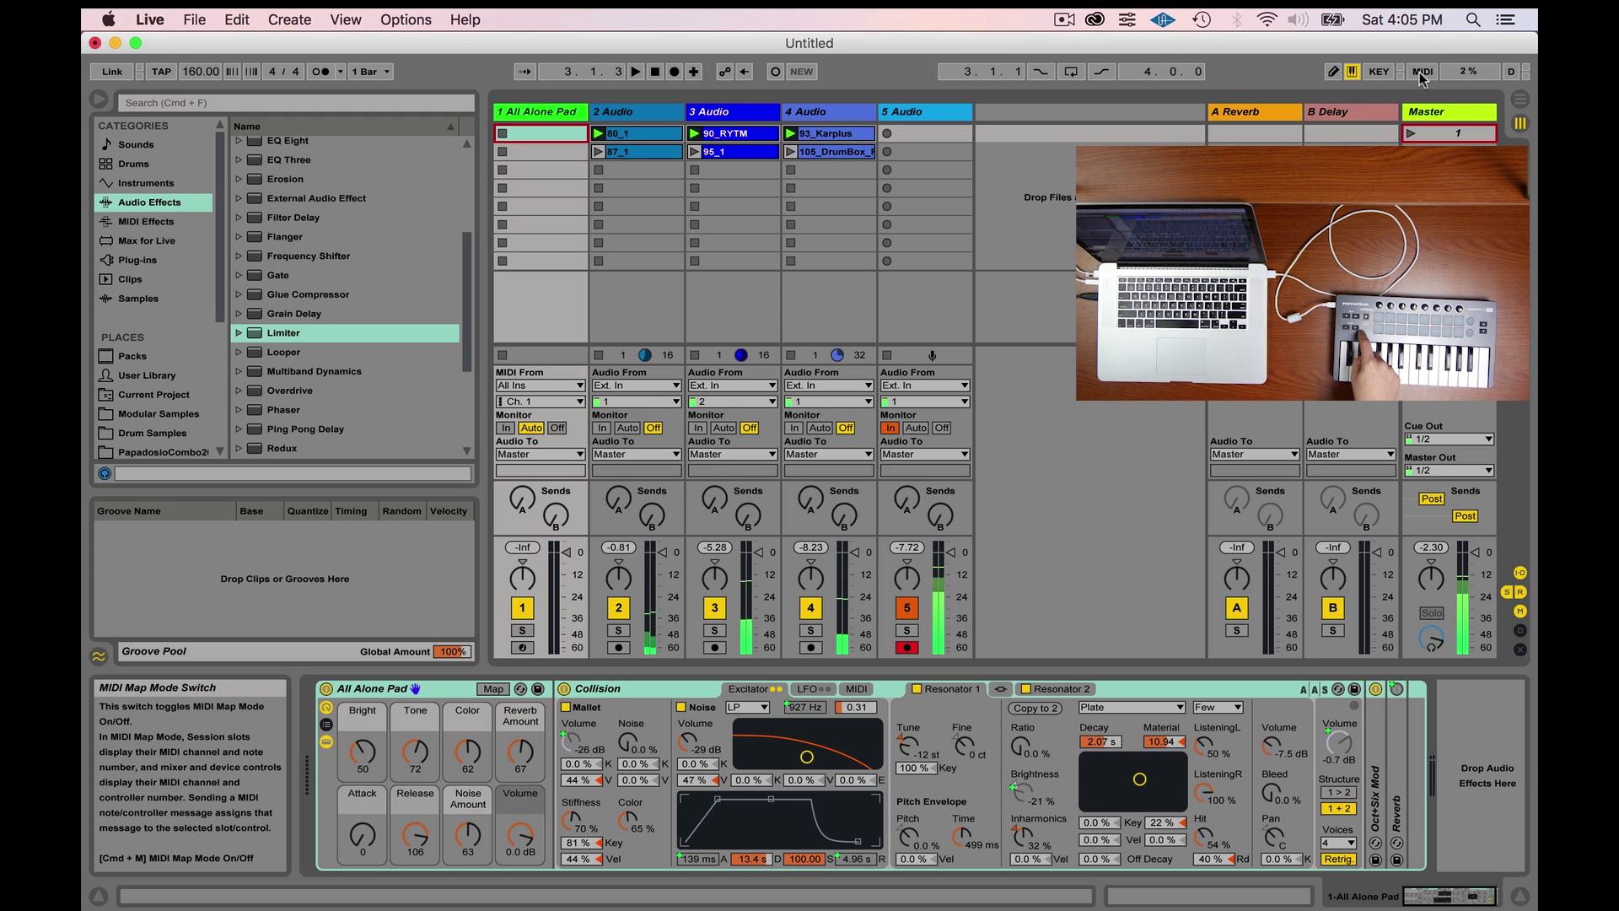
Step: Turn off Remote for the Launchkey Mini (LK Mini MIDI) input and check the existing MIDI mappings in mapping mode
left_click(149, 20)
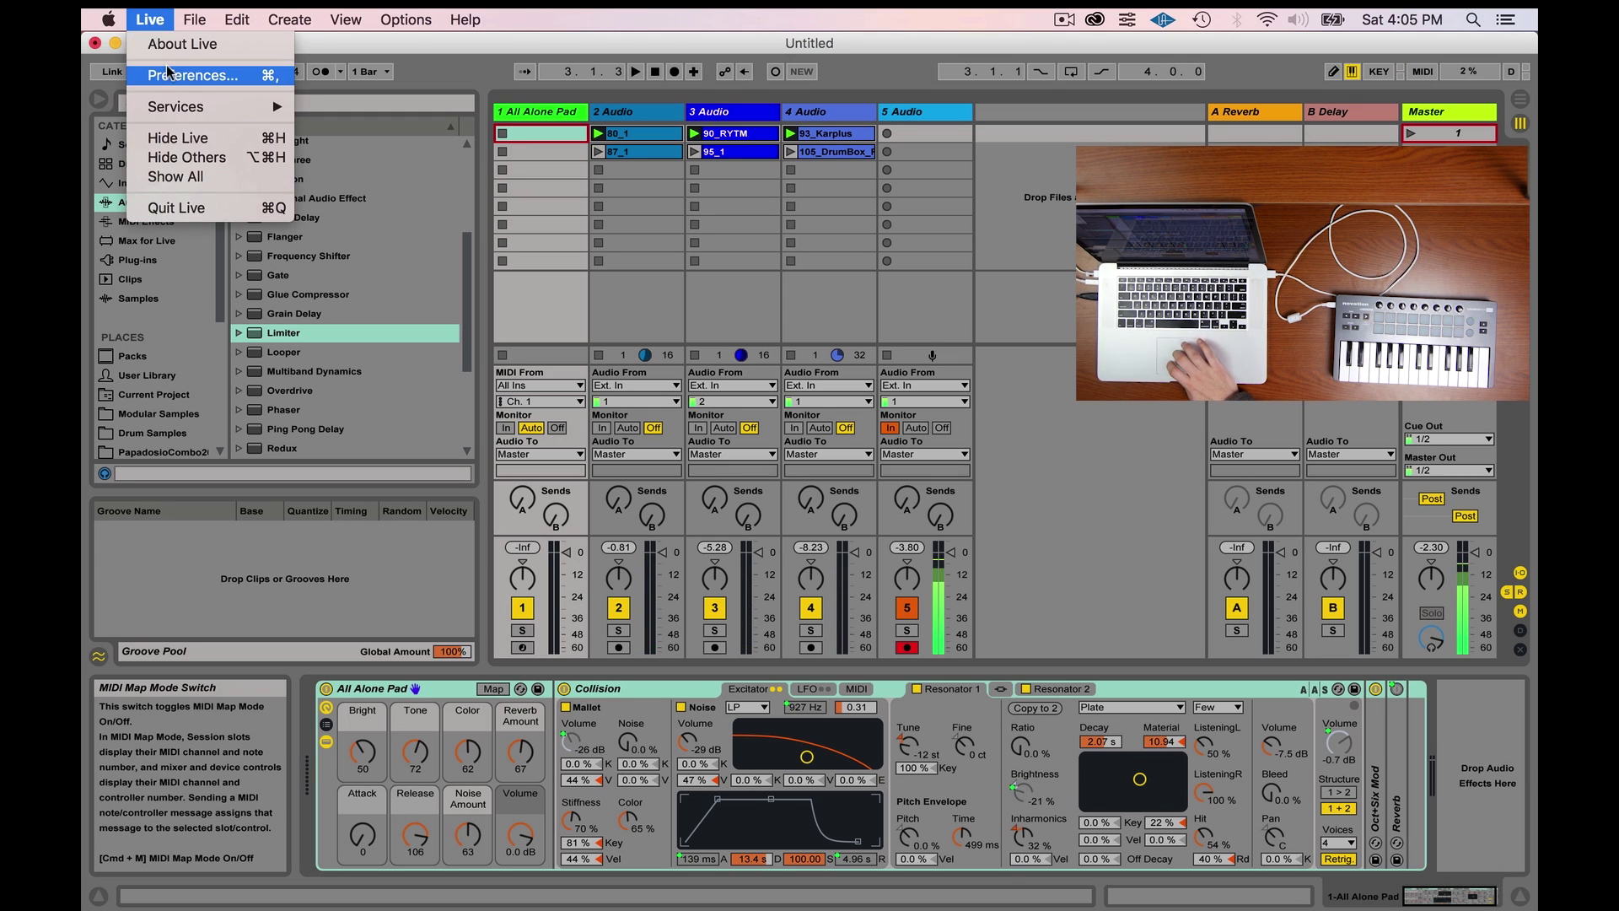
left_click(170, 73)
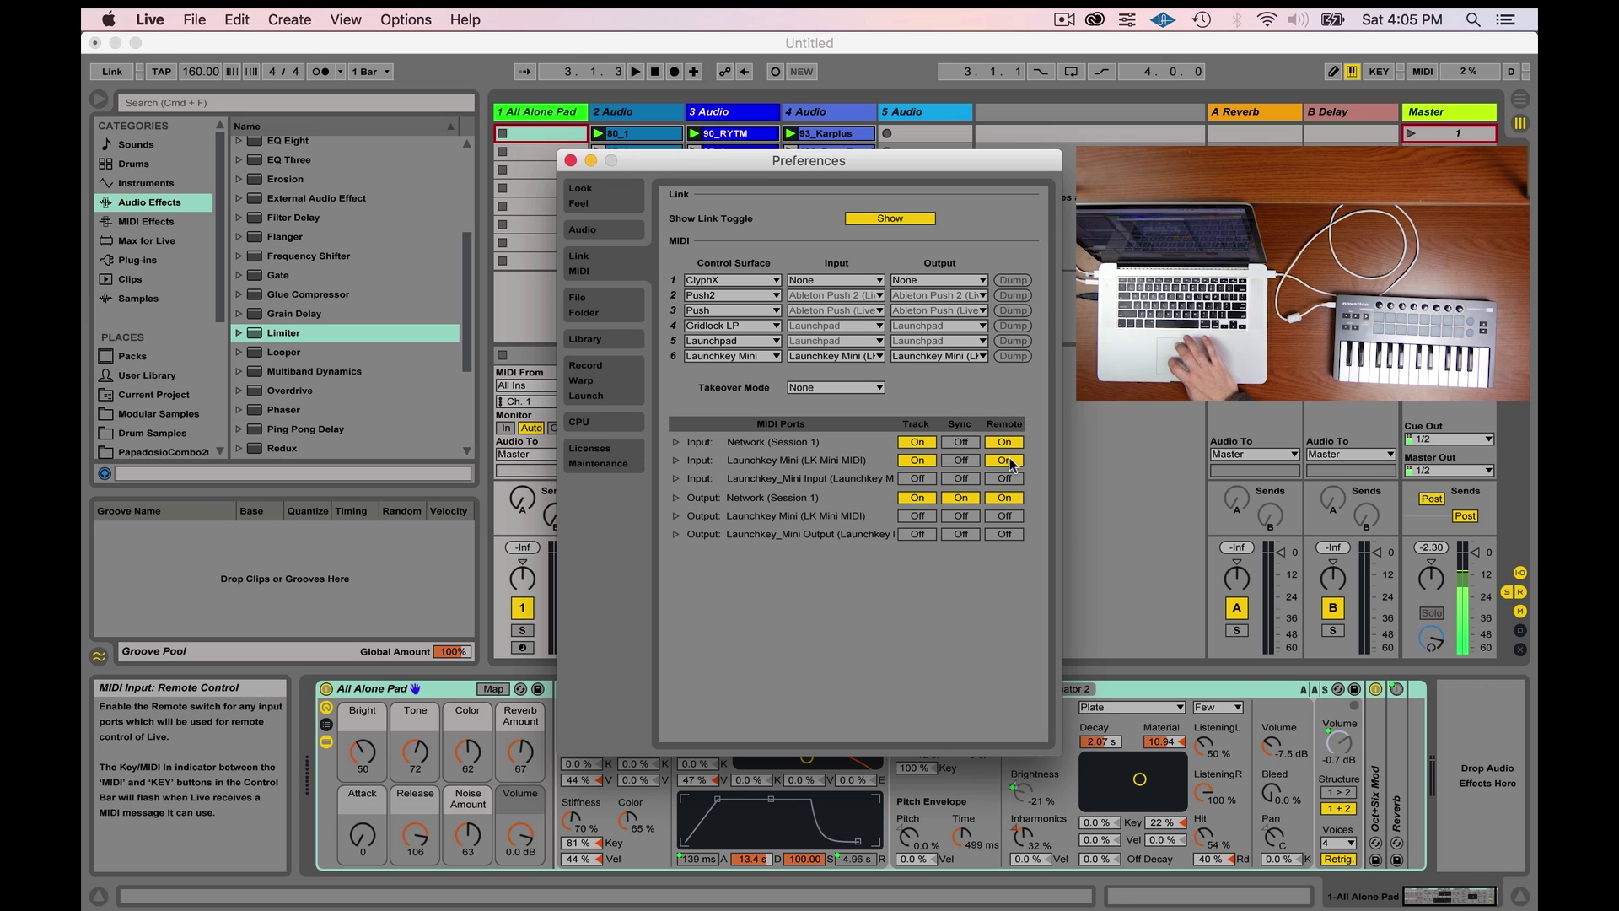
left_click(570, 159)
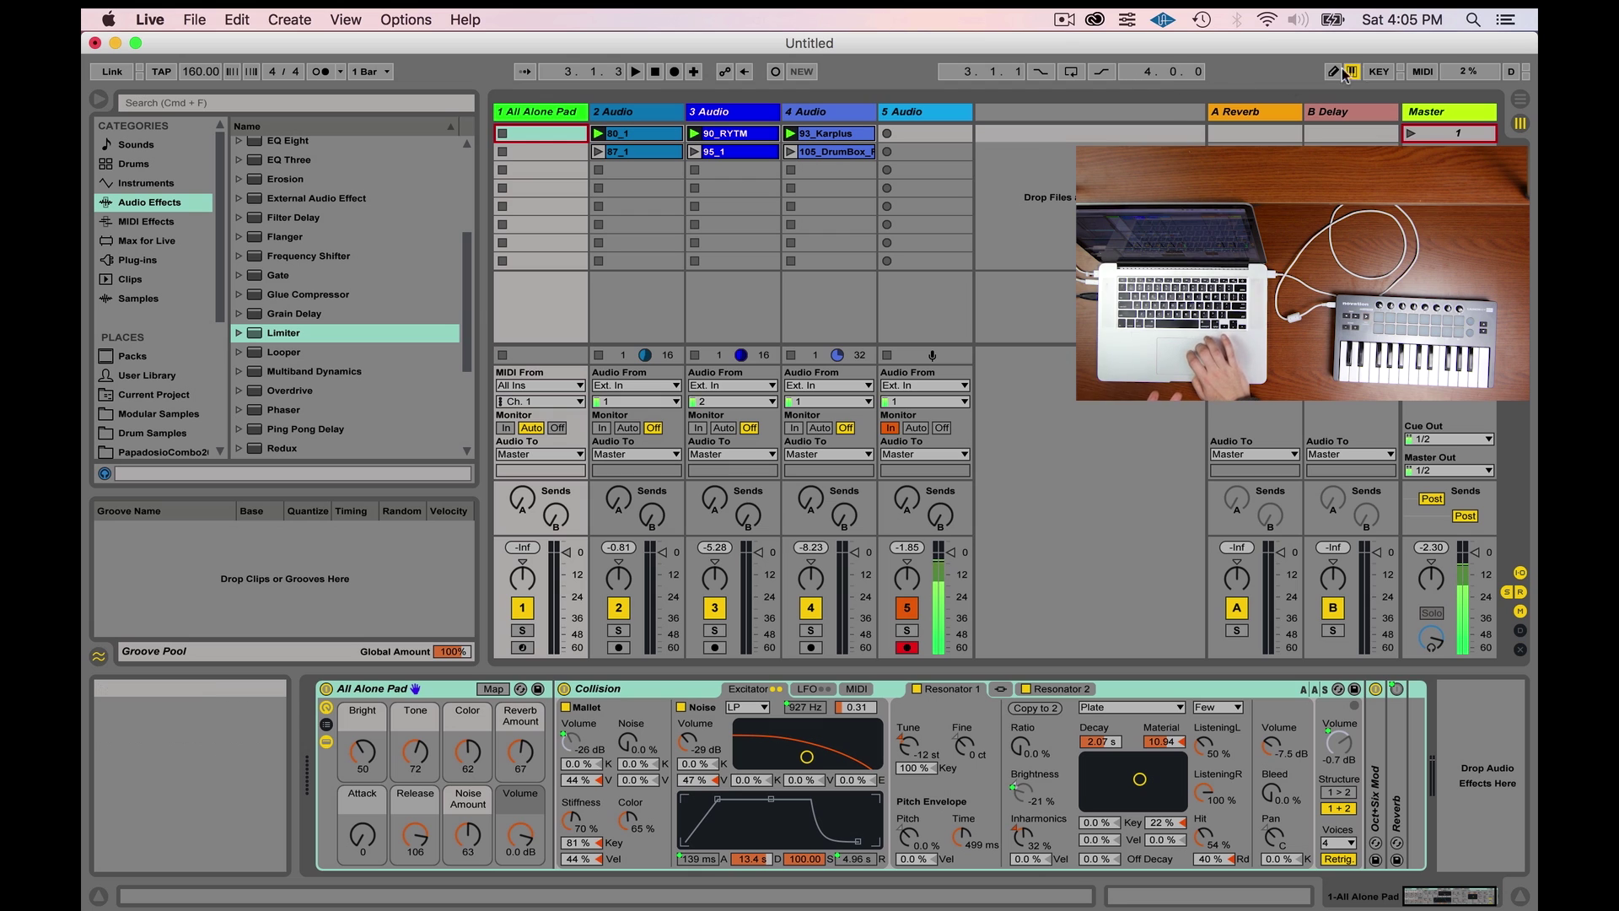
left_click(1421, 72)
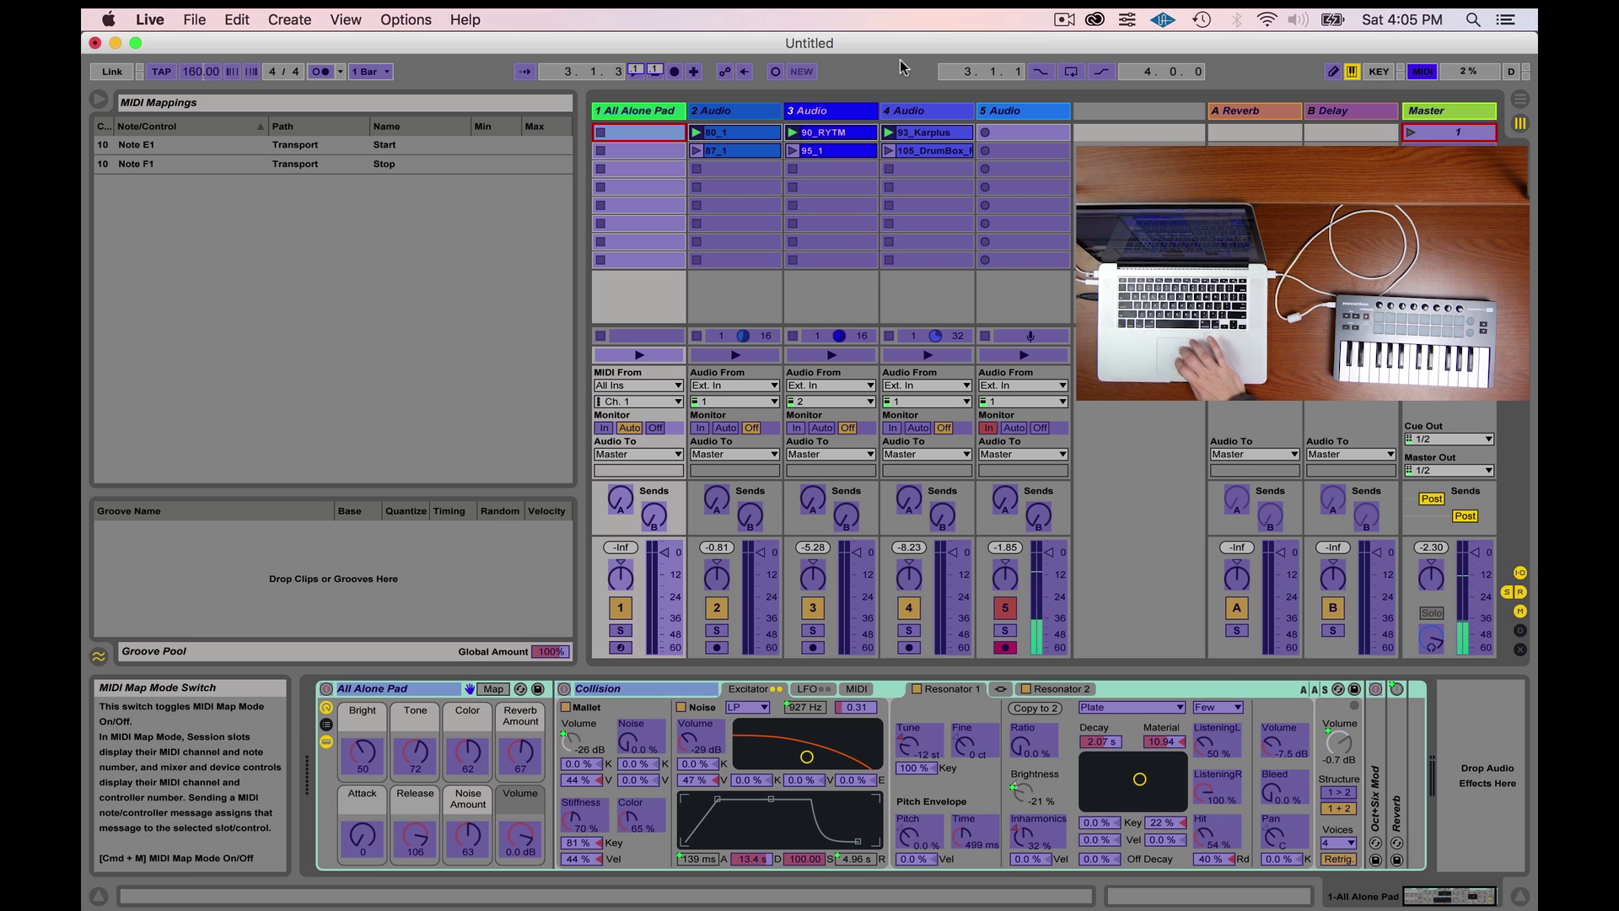
left_click(1431, 72)
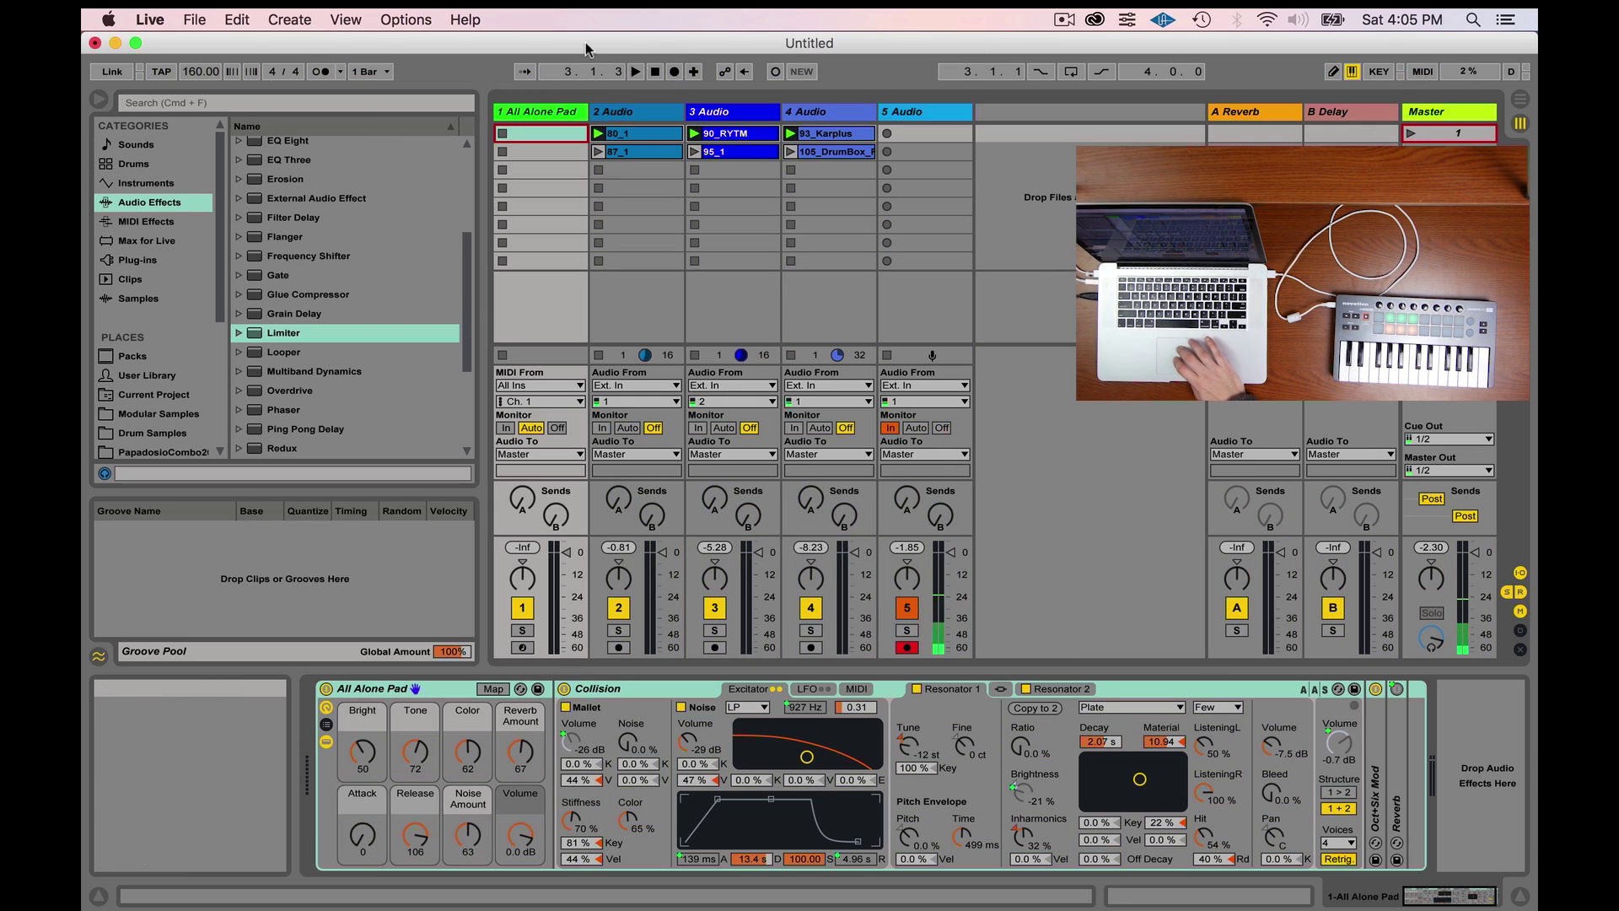
Step: Turn Remote back on for the Launchkey Mini (LK Mini MIDI) input and close the preferences
left_click(195, 19)
mouse_move(151, 19)
left_click(187, 75)
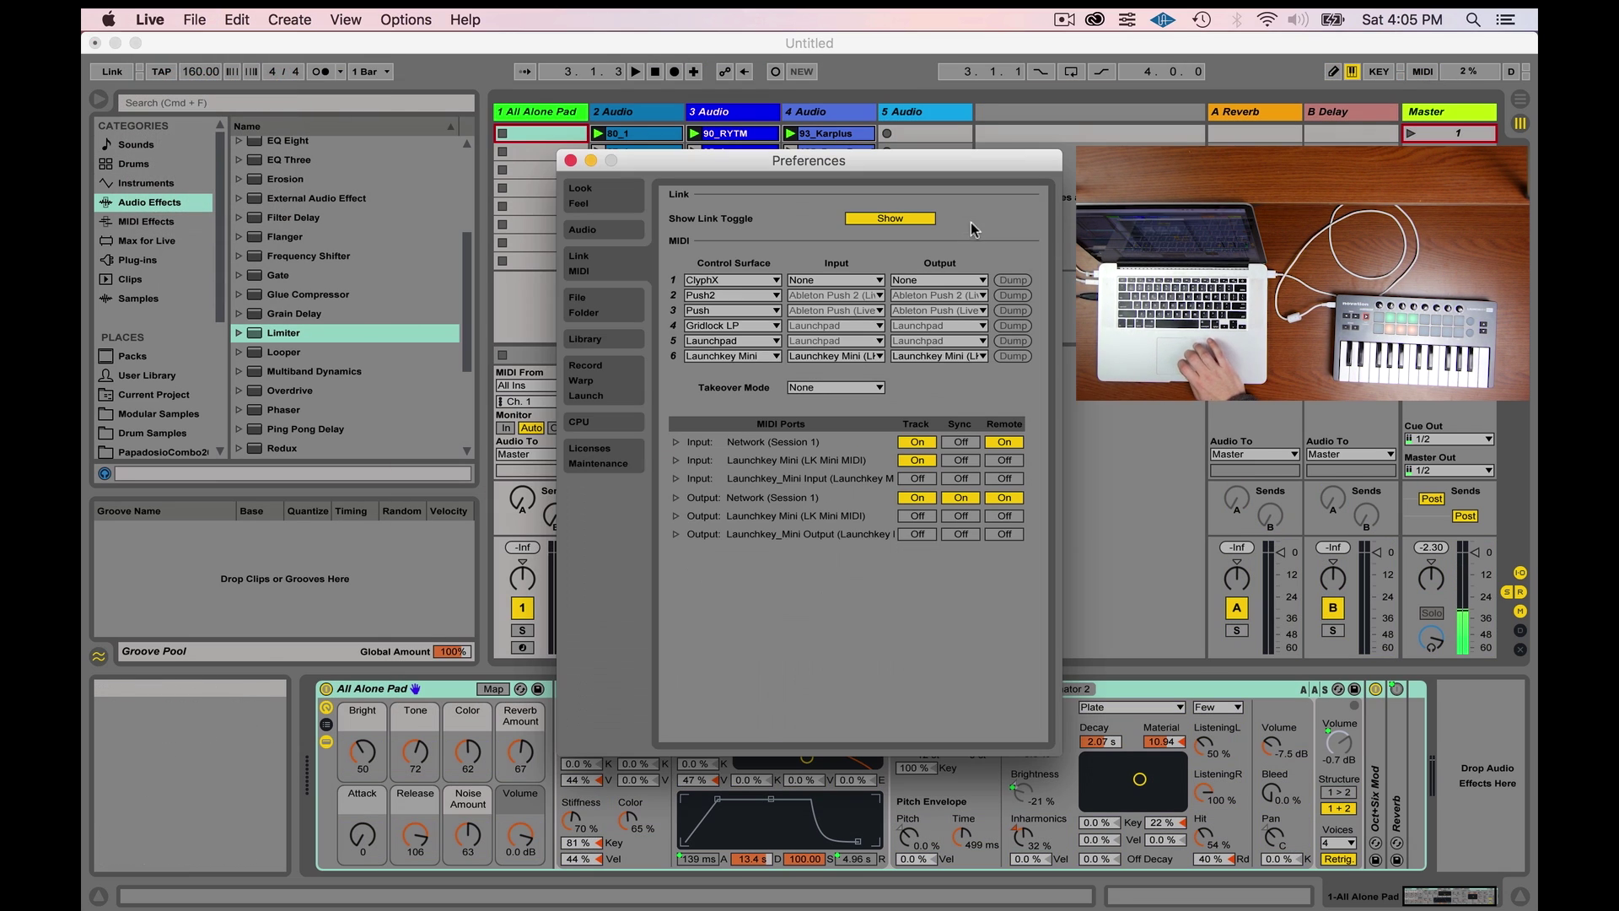
left_click(1004, 460)
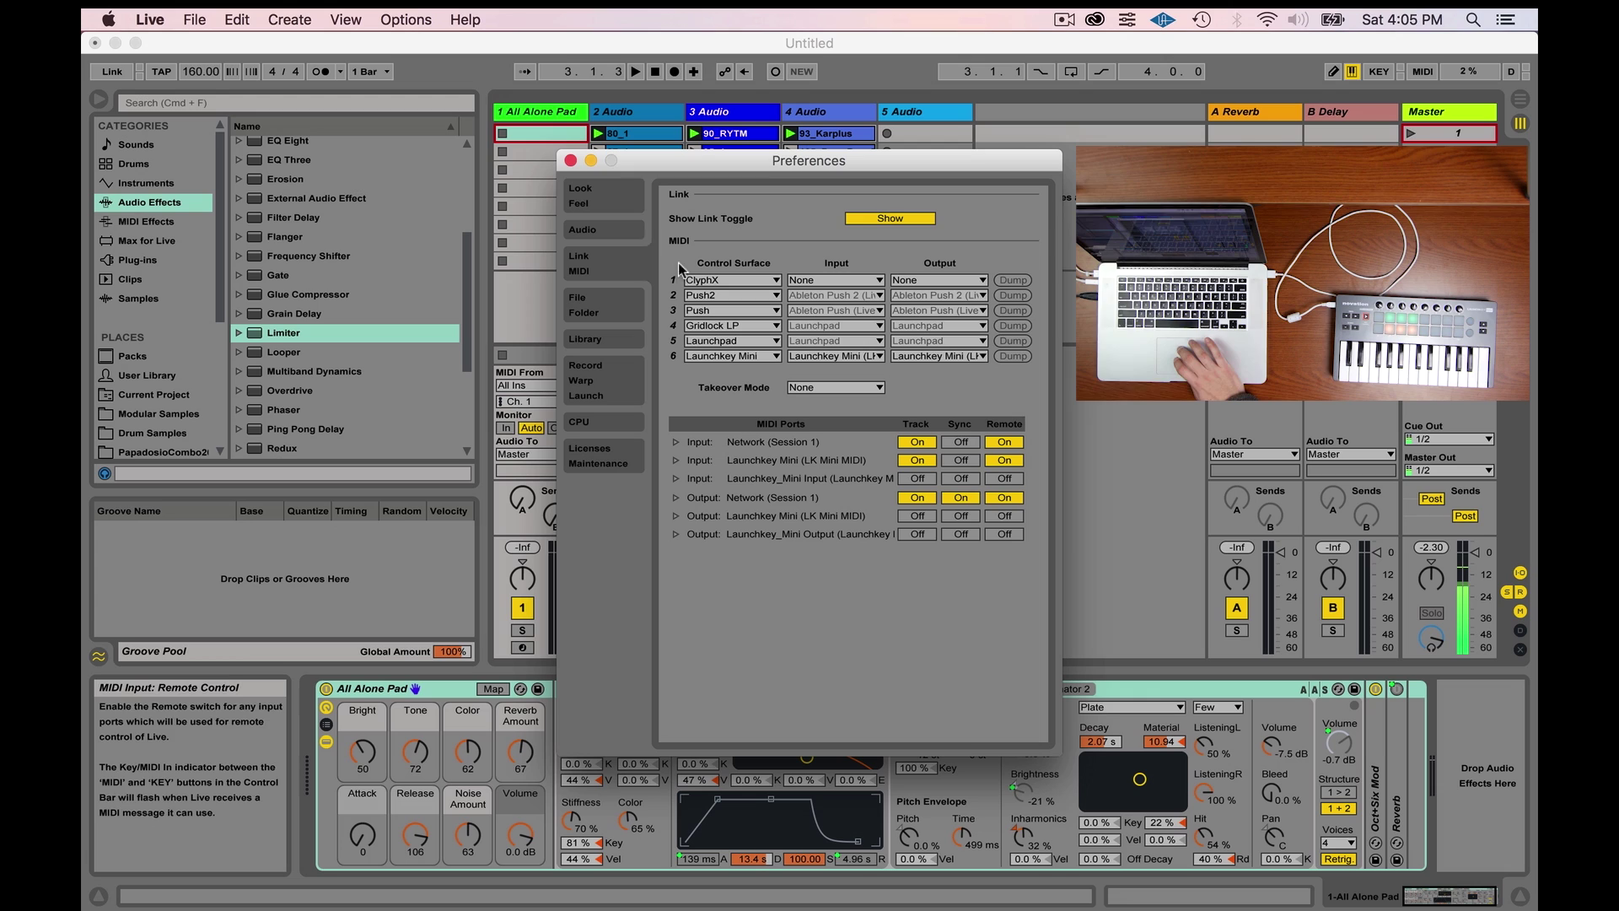
left_click(570, 160)
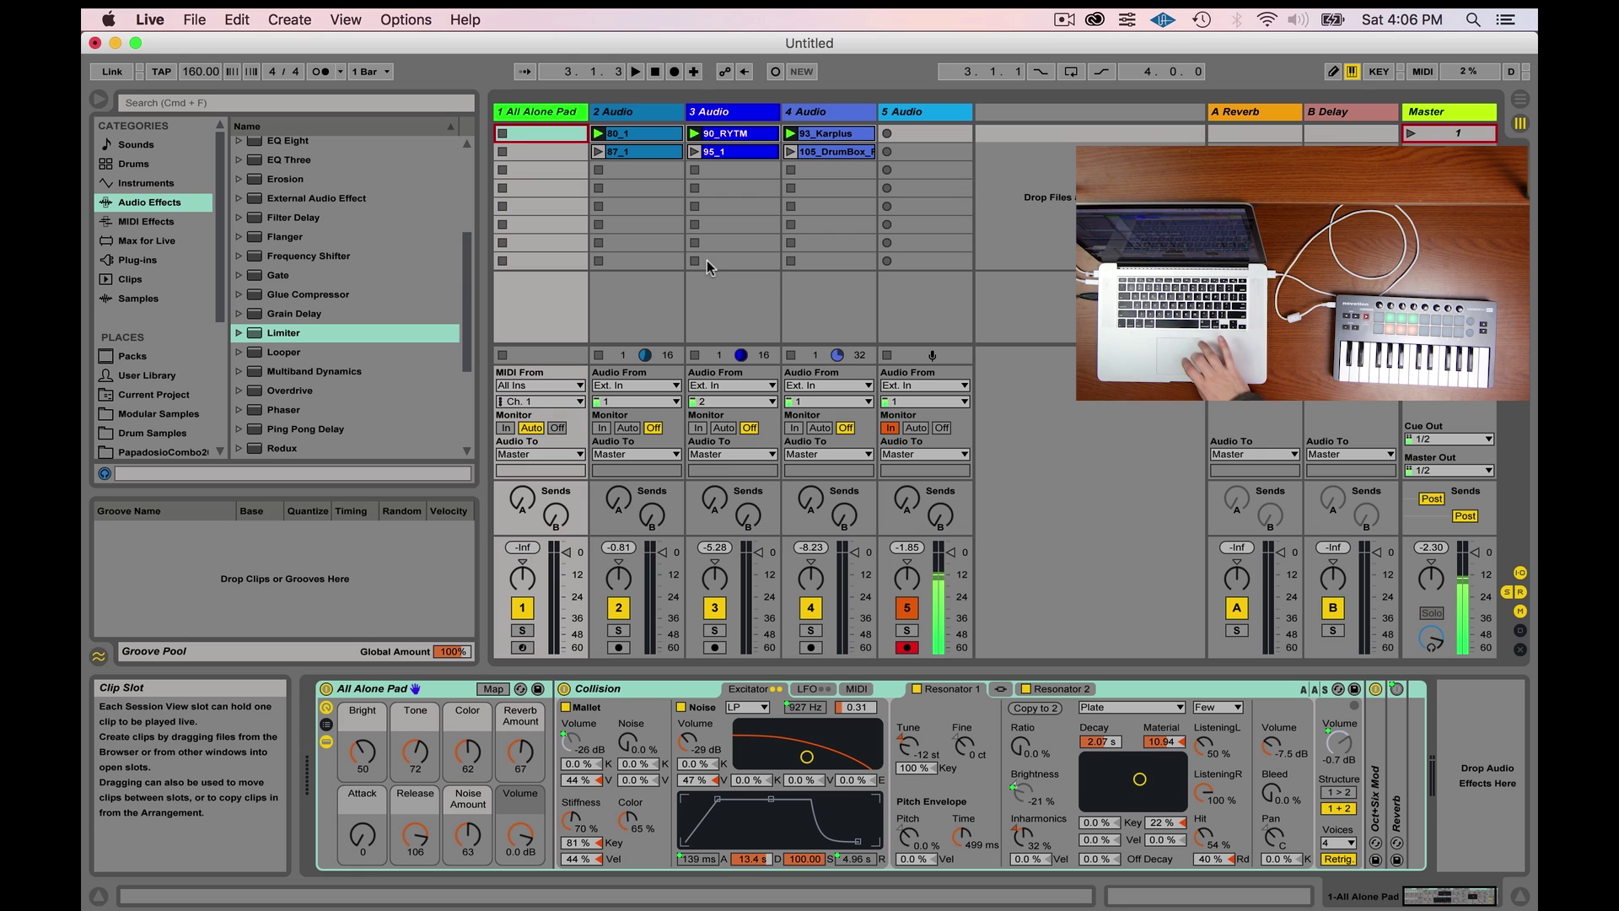
Step: Examine the available choices for control surface 6 in the MIDI preferences without changing the selection
left_click(150, 19)
left_click(168, 76)
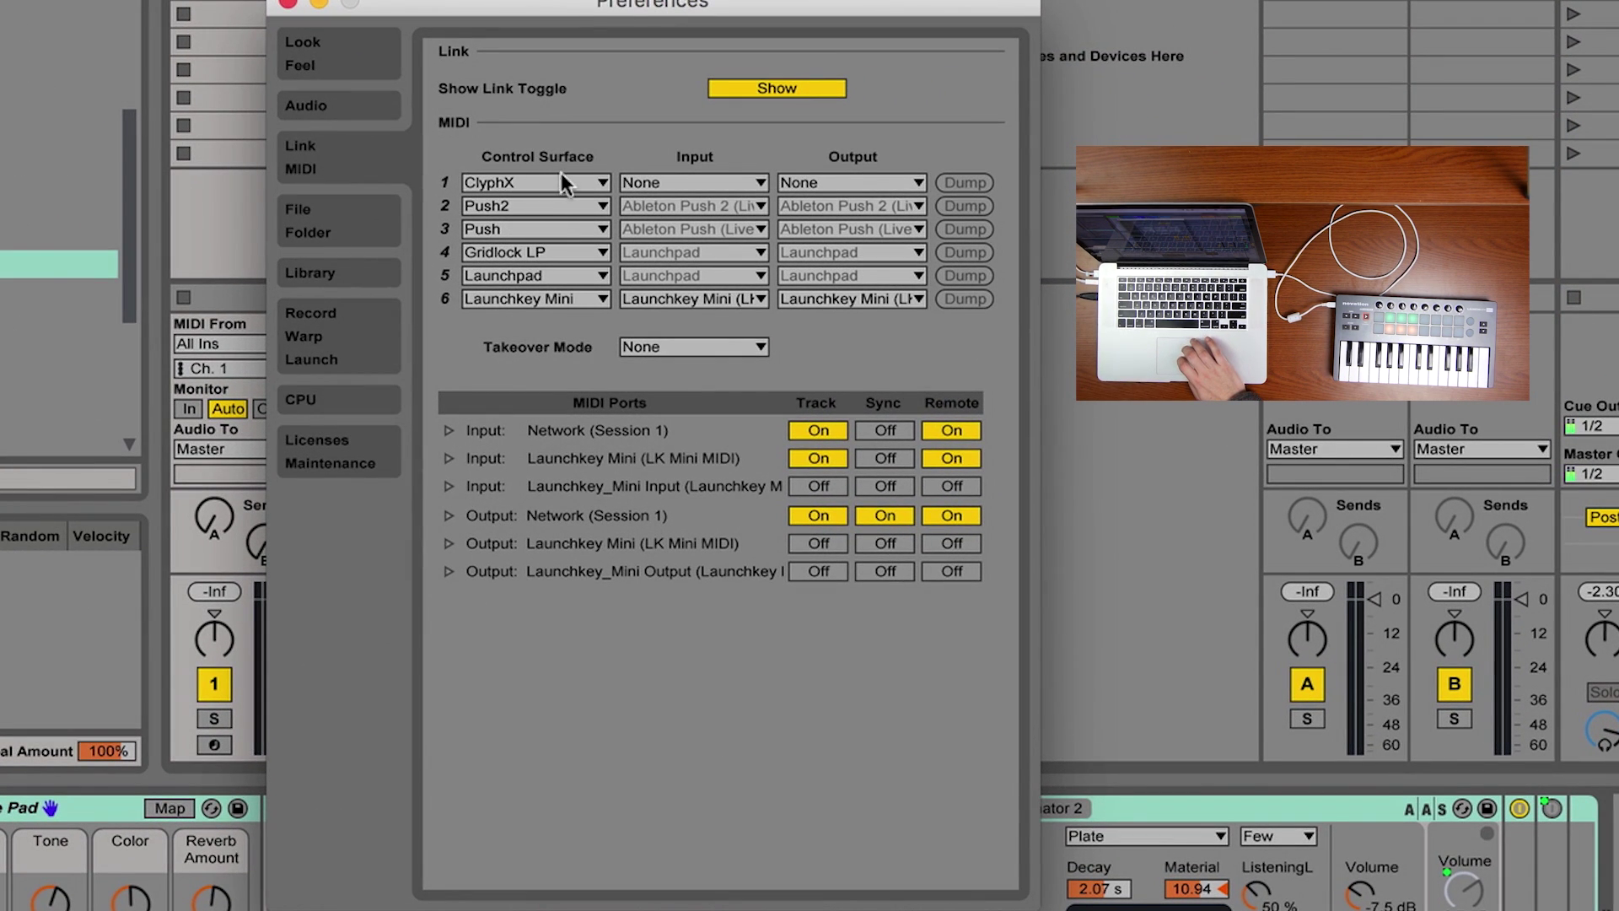
left_click(567, 295)
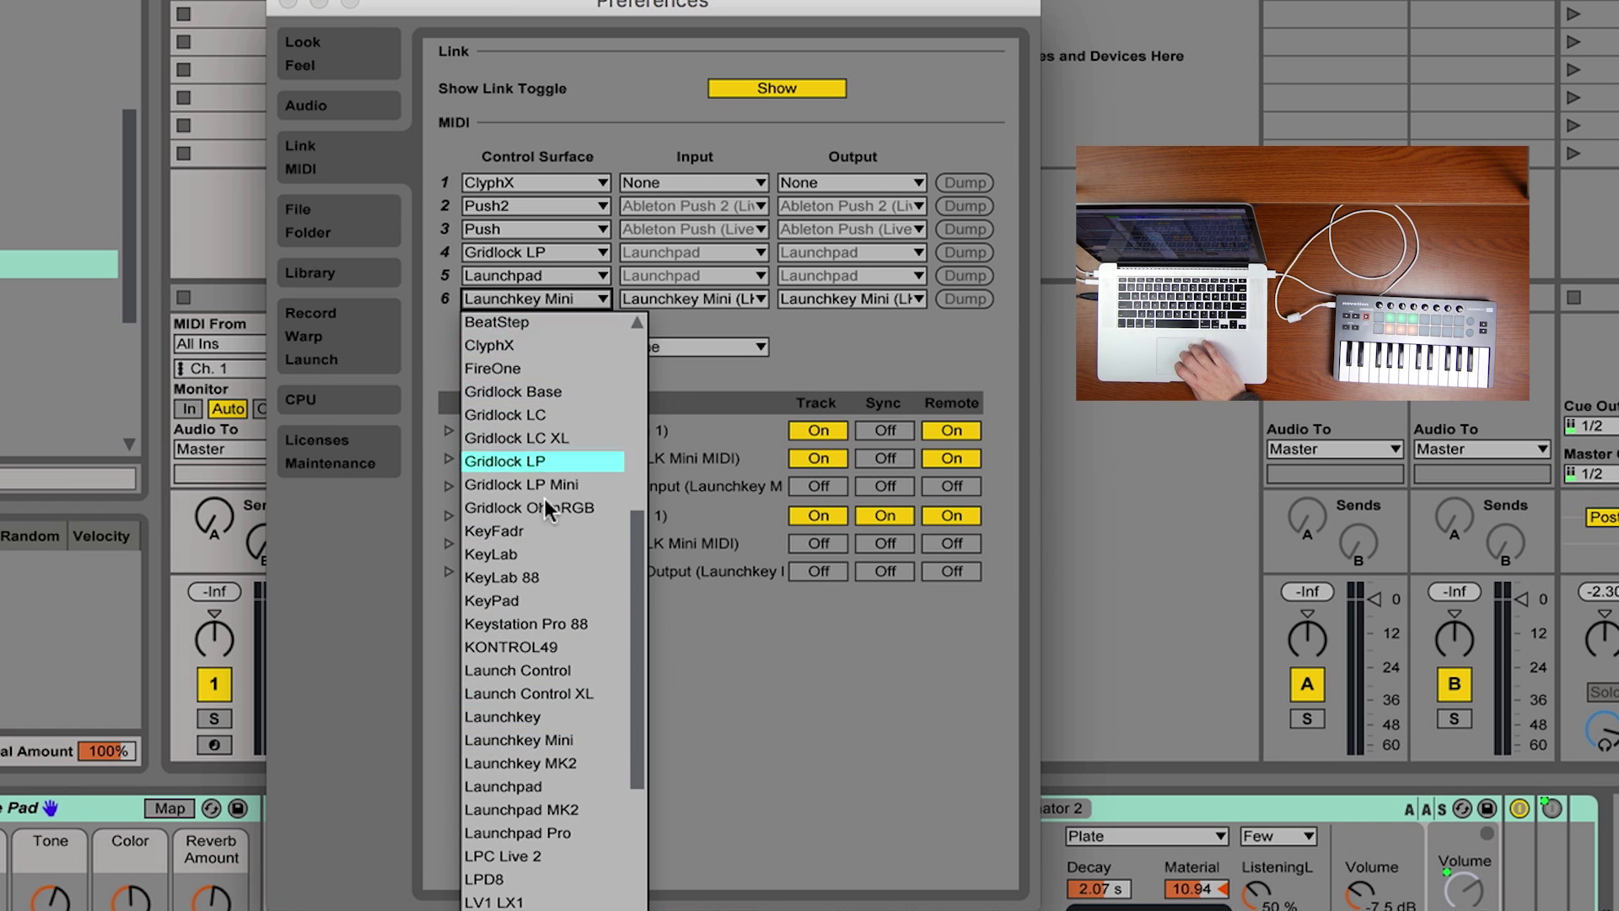
scroll(549, 516, "down", 5)
scroll(550, 516, "up", 8)
left_click(838, 338)
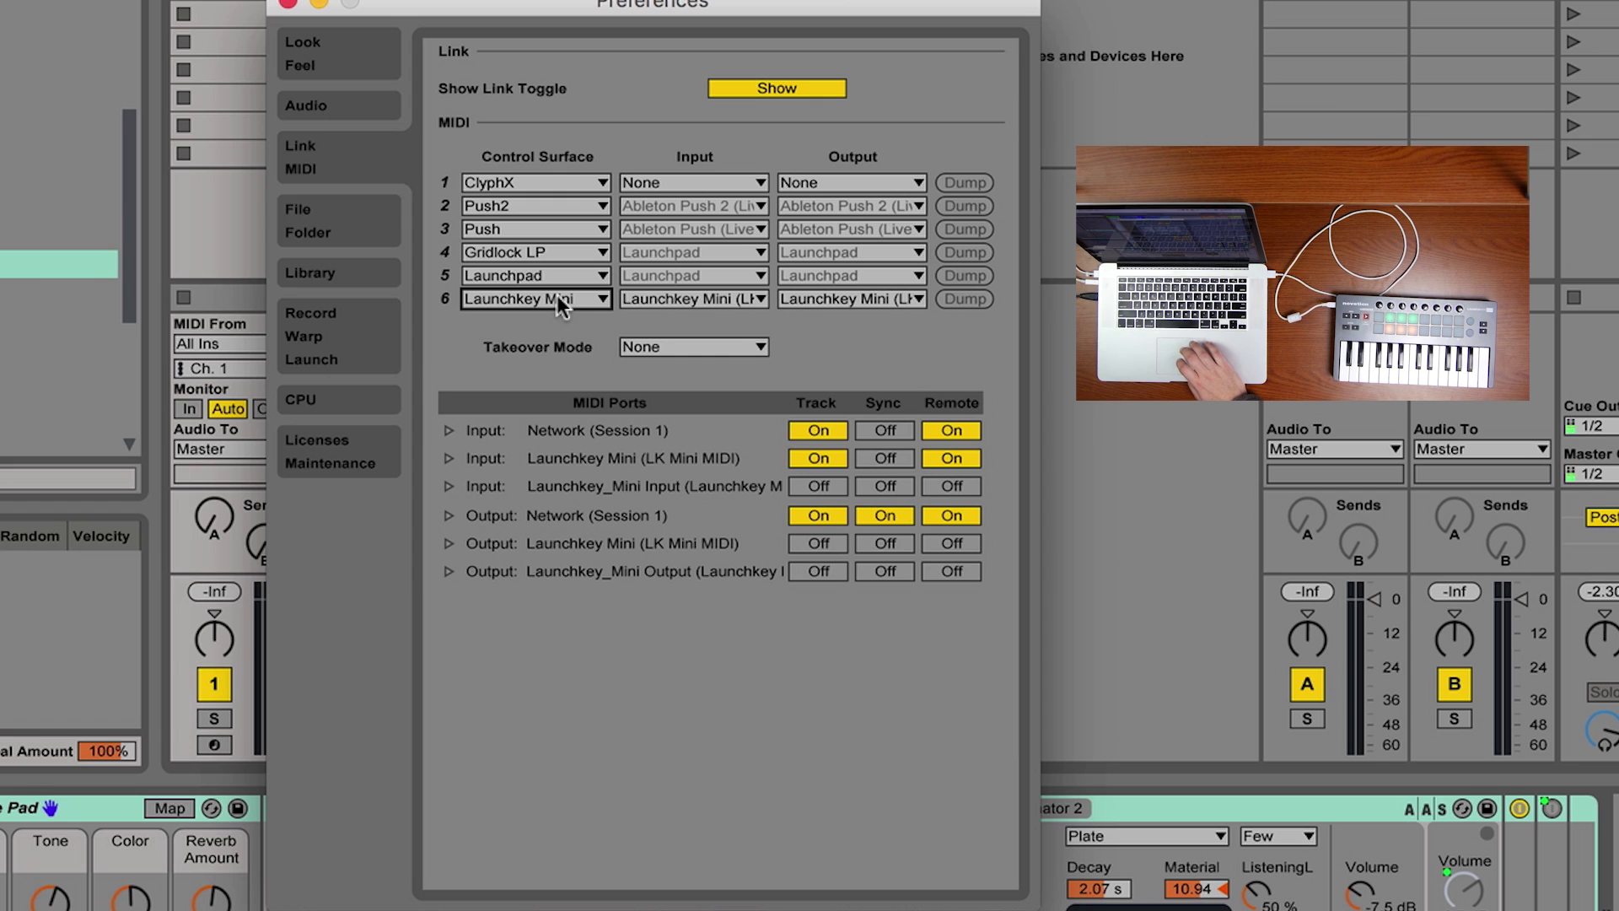
left_click(558, 299)
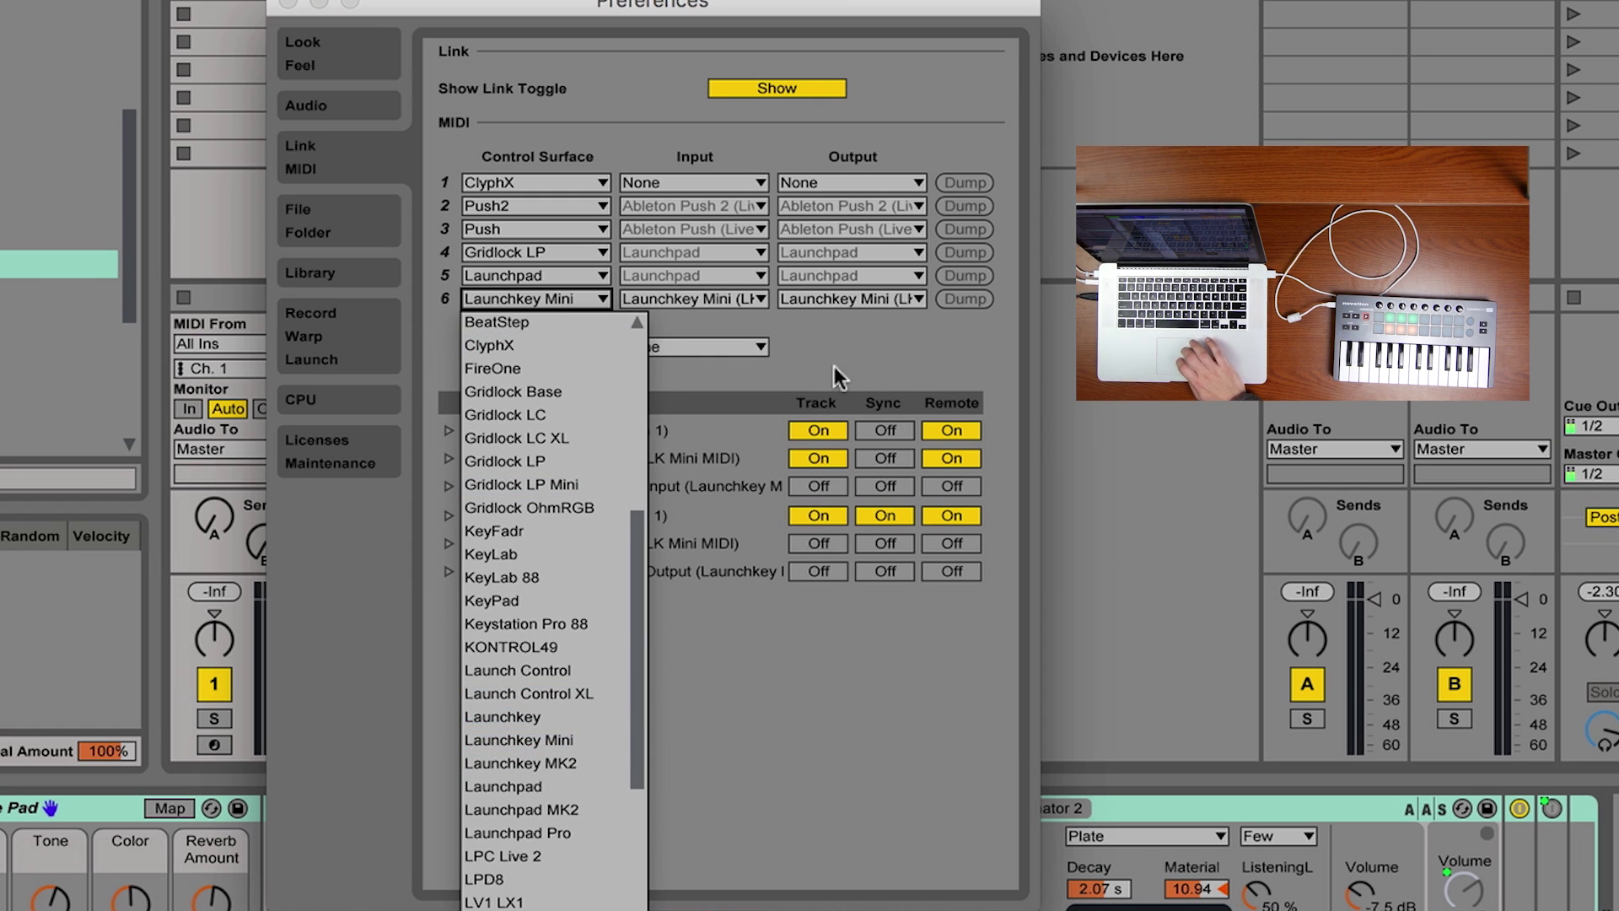
left_click(884, 332)
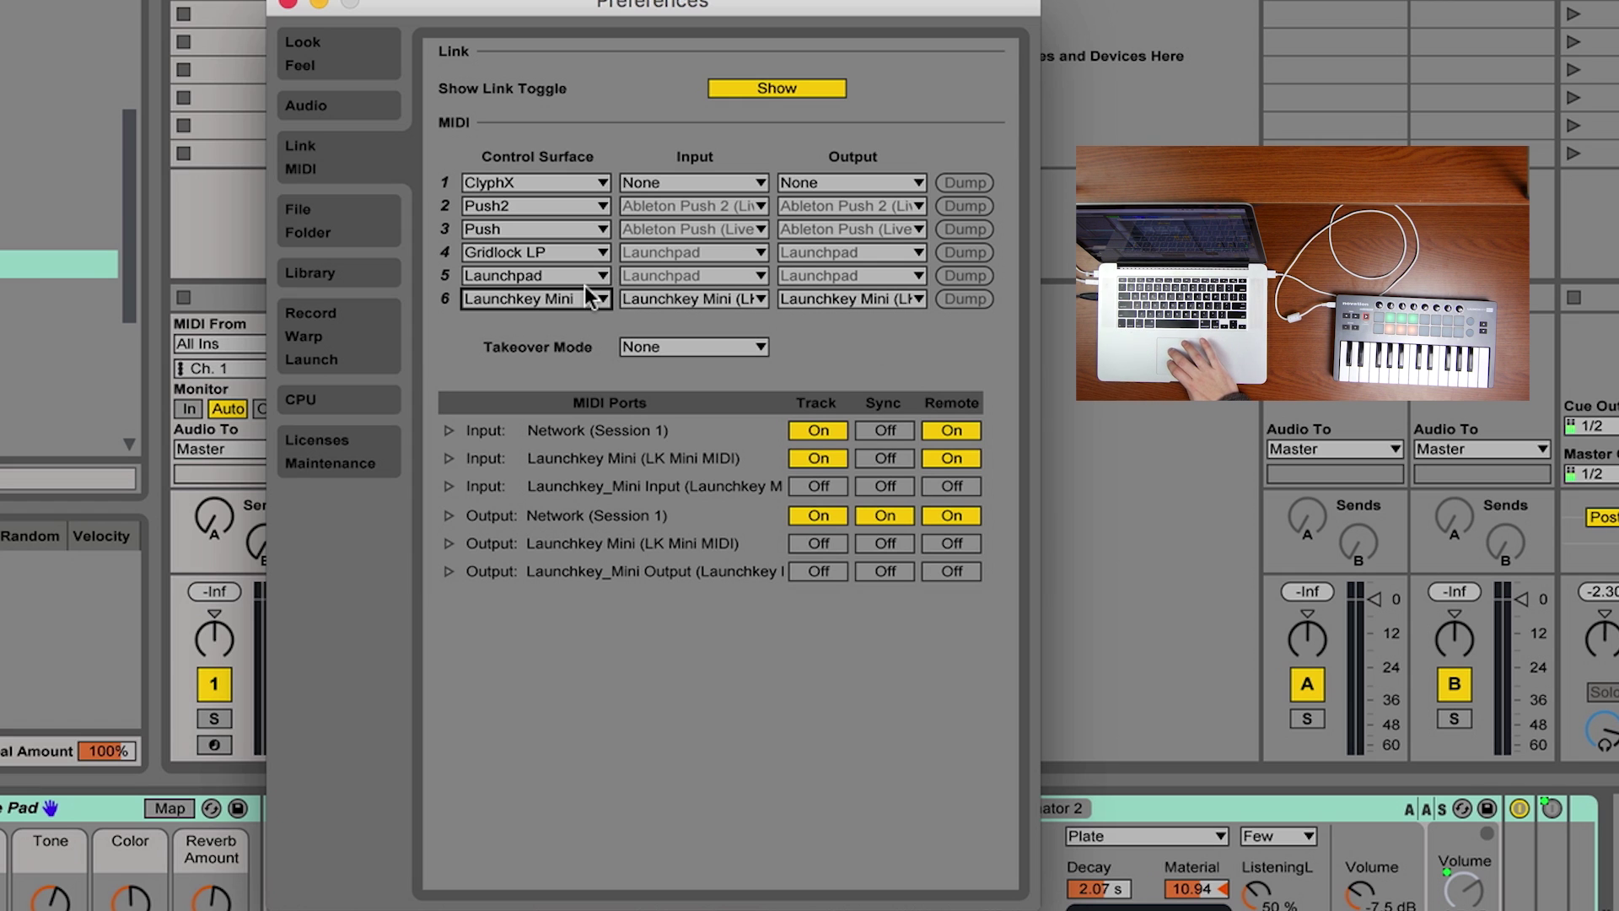
left_click(588, 290)
left_click(902, 337)
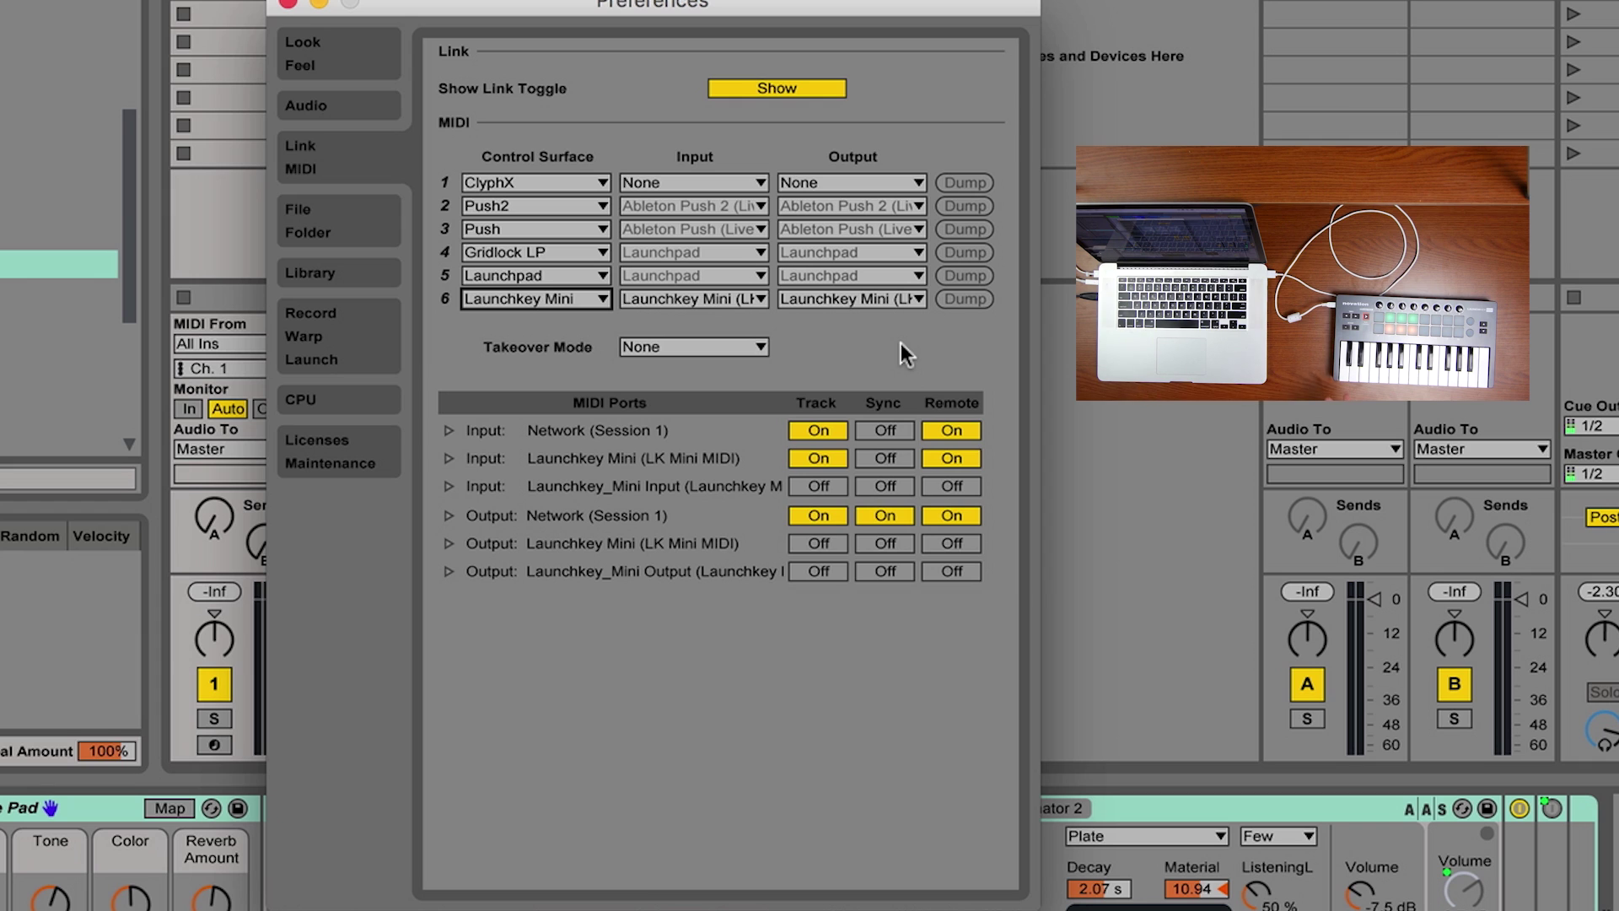
left_click(519, 299)
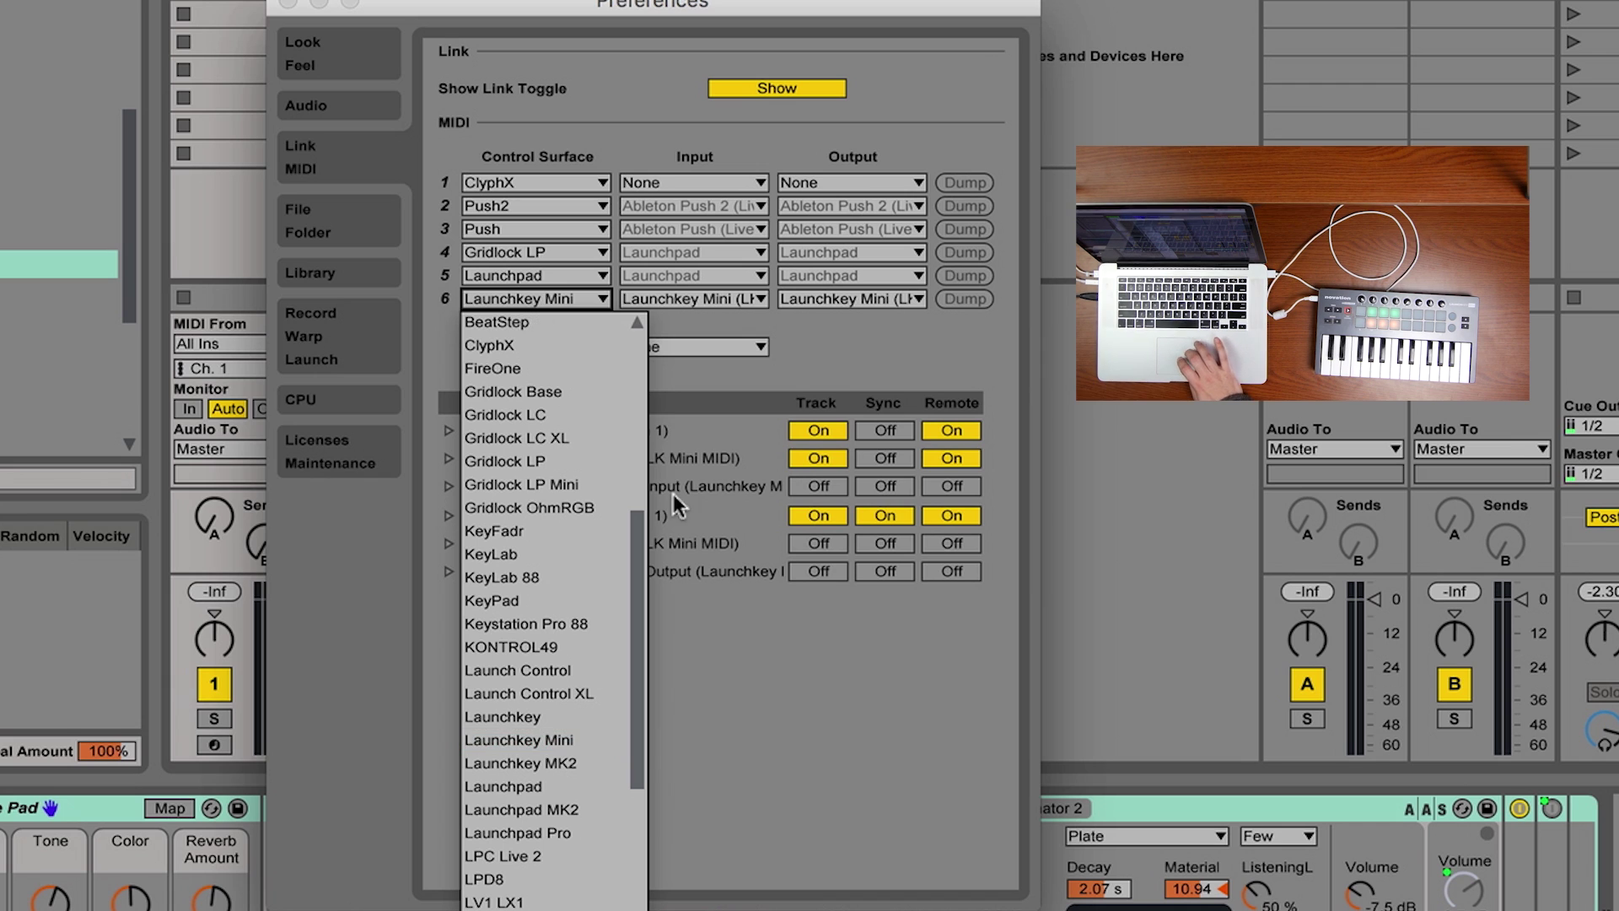
left_click(796, 683)
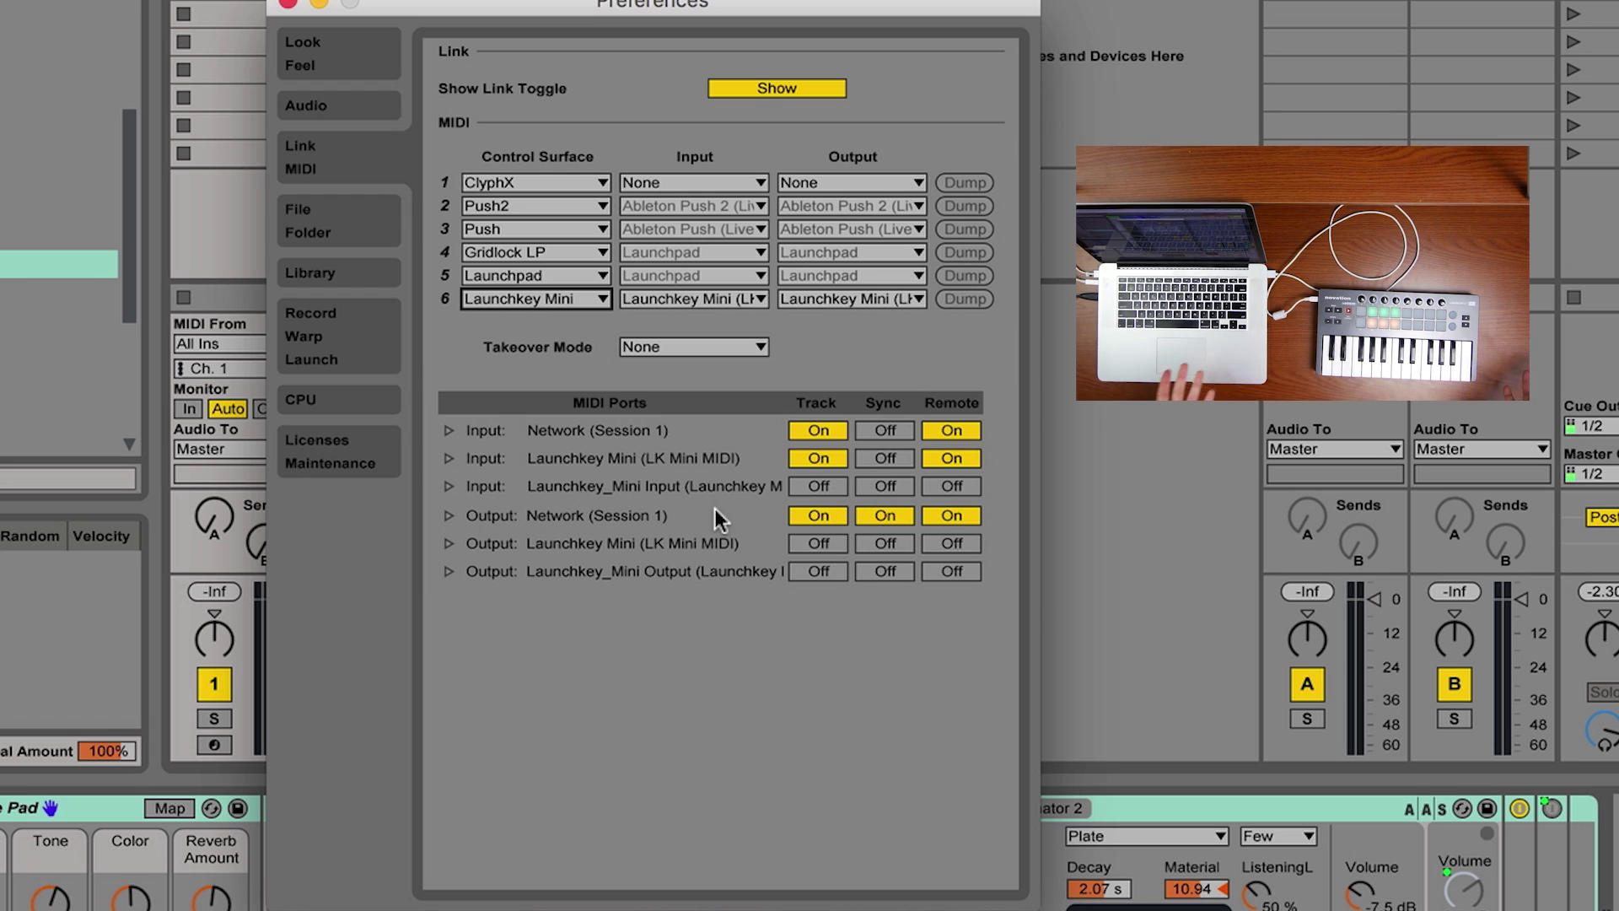
Step: Reset control surface 6 by setting it to None and reselecting Launchkey Mini
left_click(543, 297)
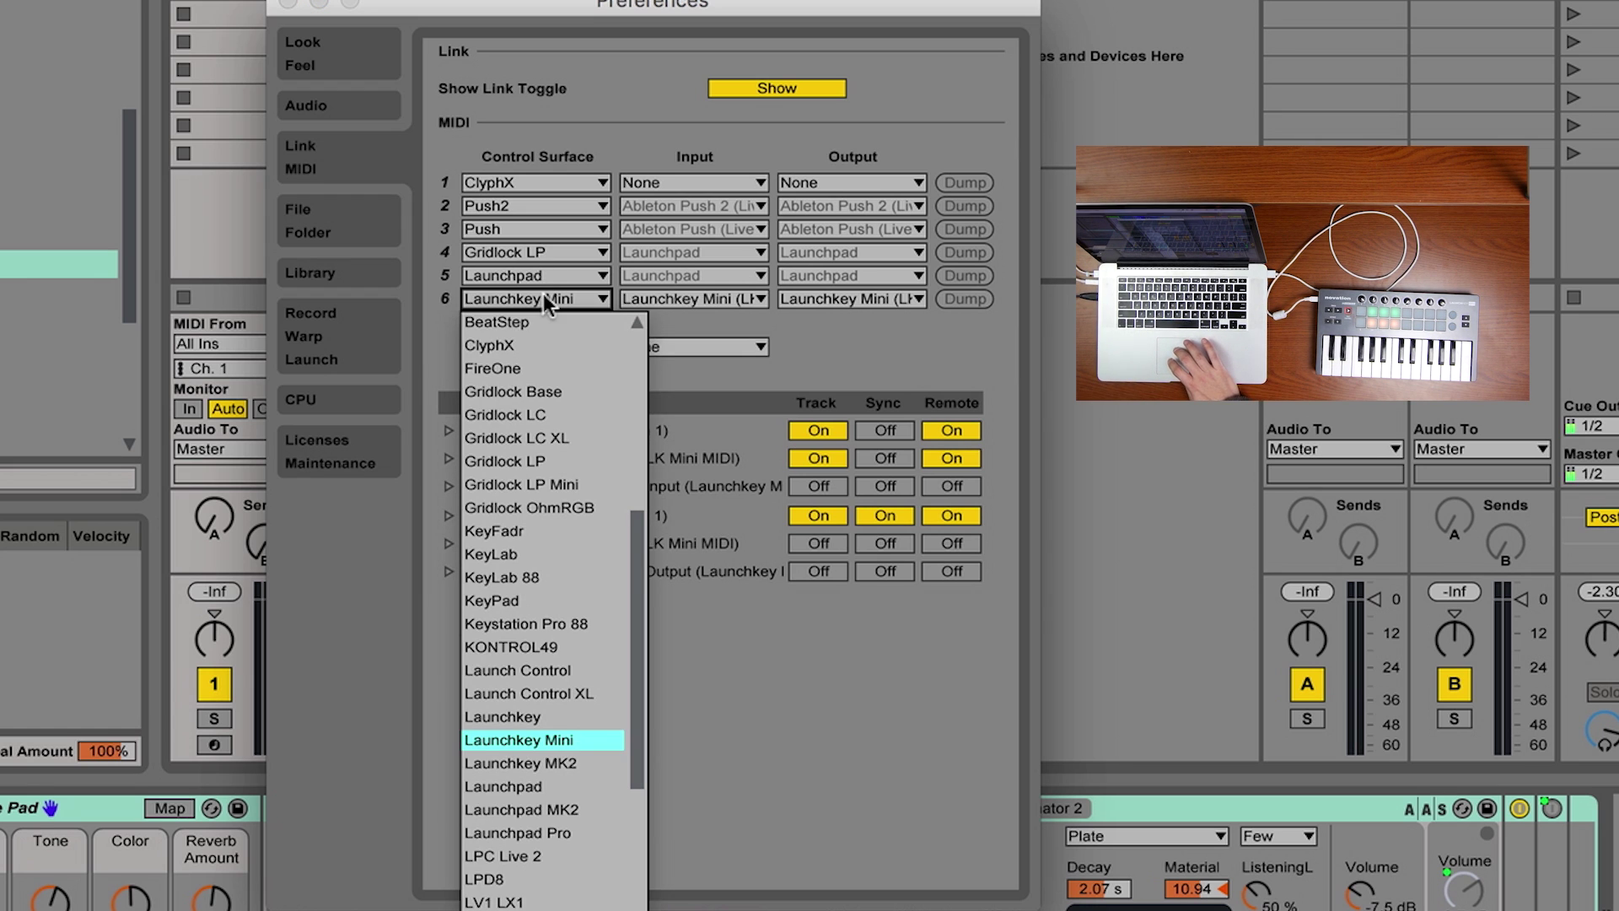
scroll(553, 362, "up", 10)
left_click(549, 325)
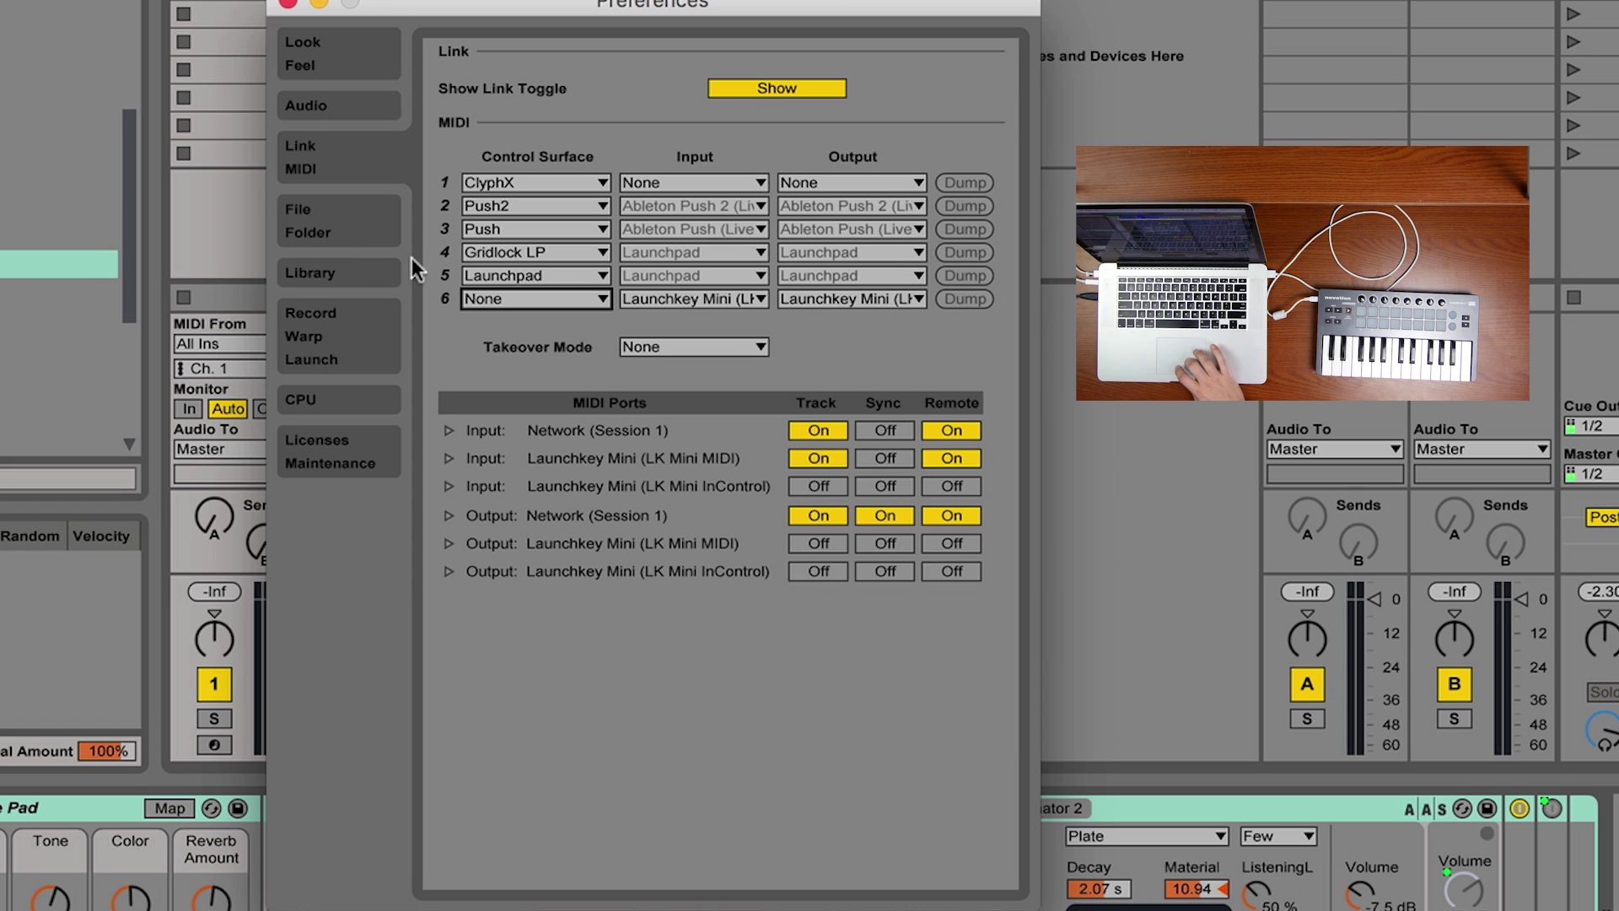
left_click(484, 297)
scroll(569, 806, "down", 10)
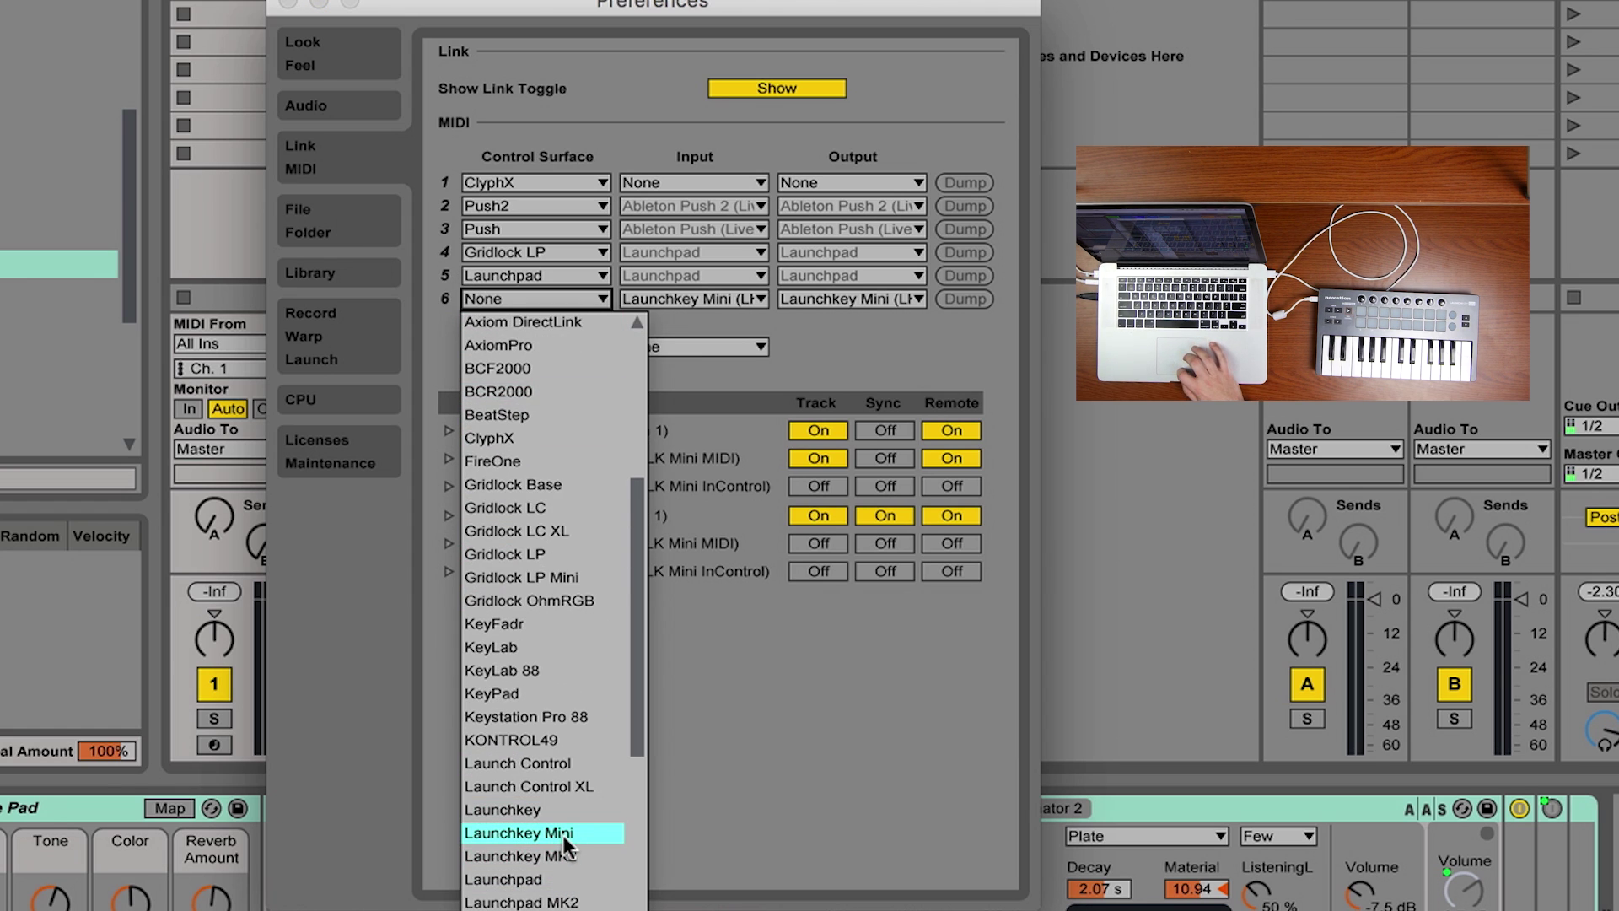
left_click(563, 834)
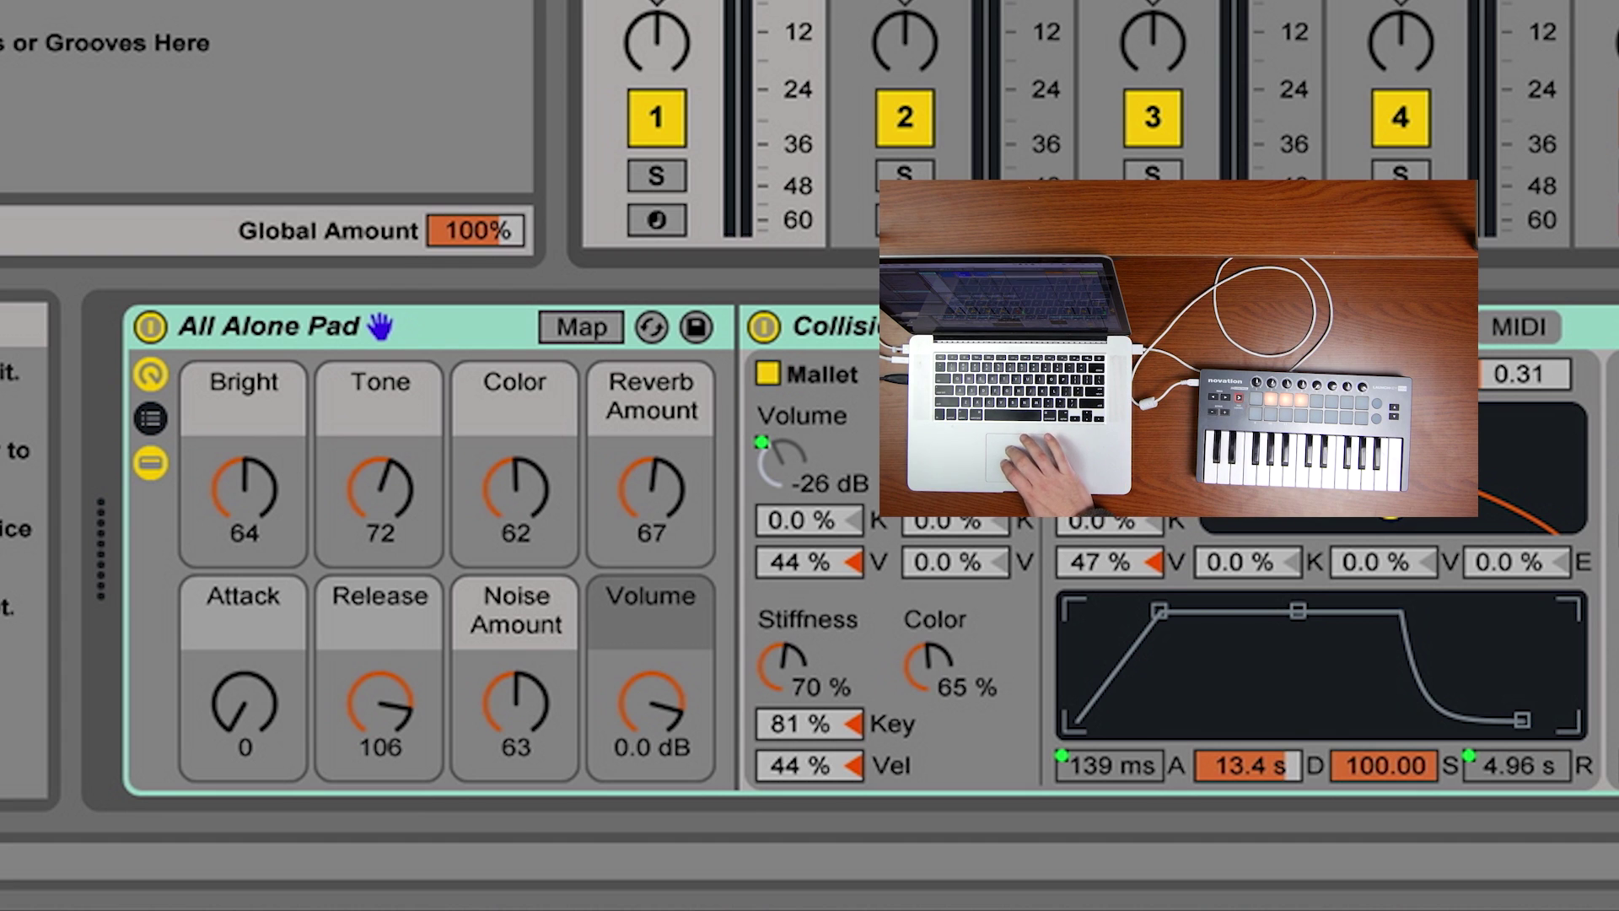
Step: Arm the All Alone Pad track for recording
left_click(653, 219)
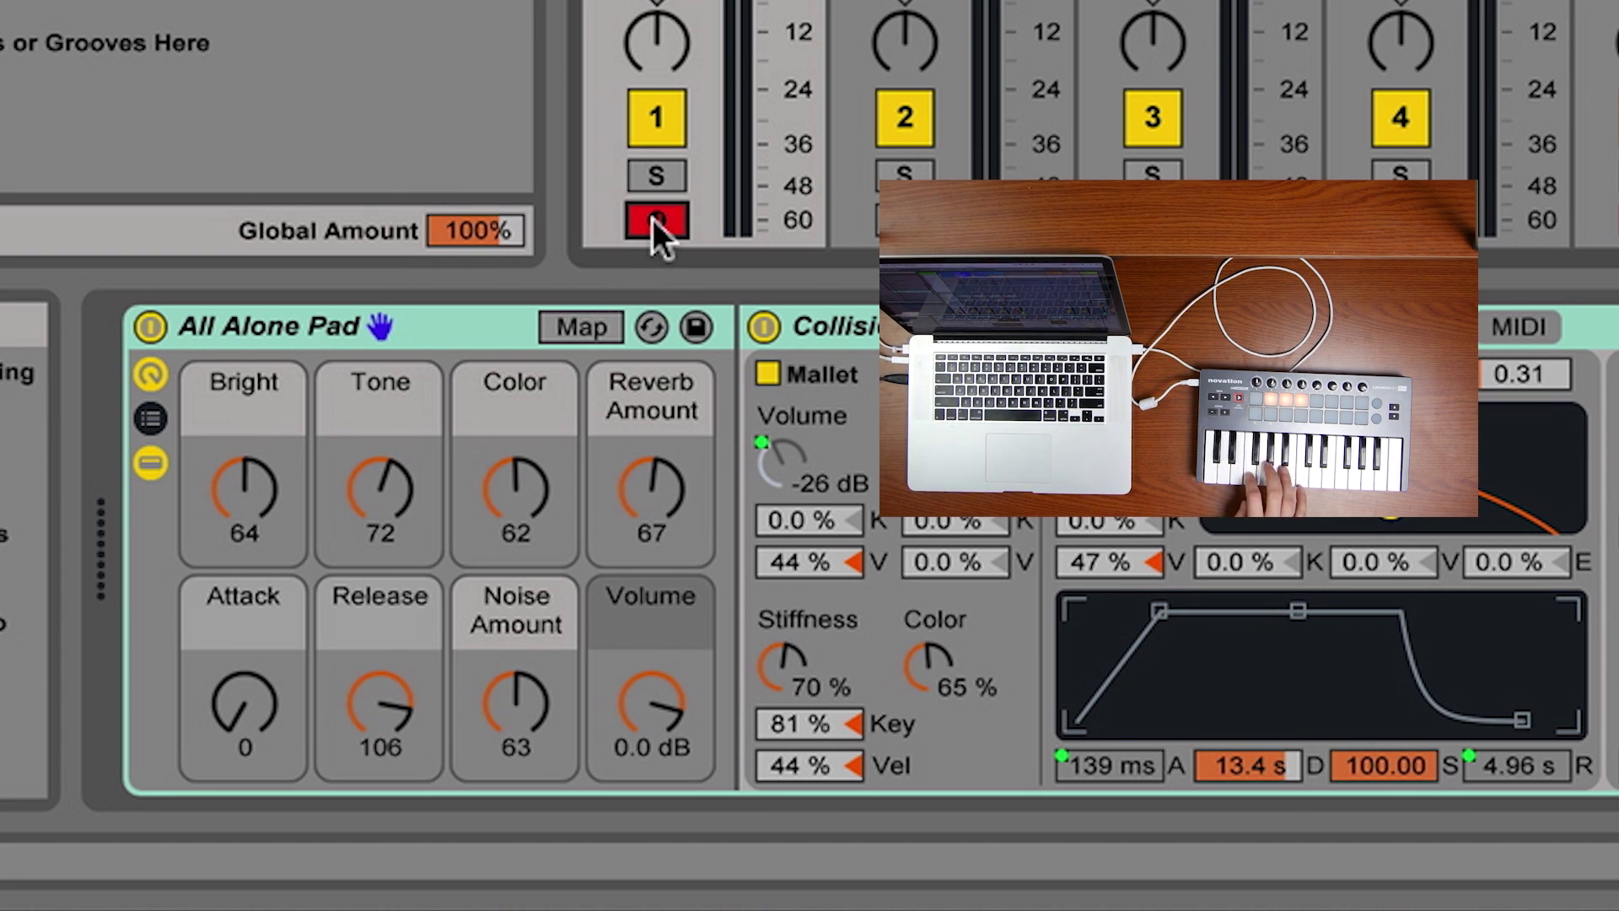